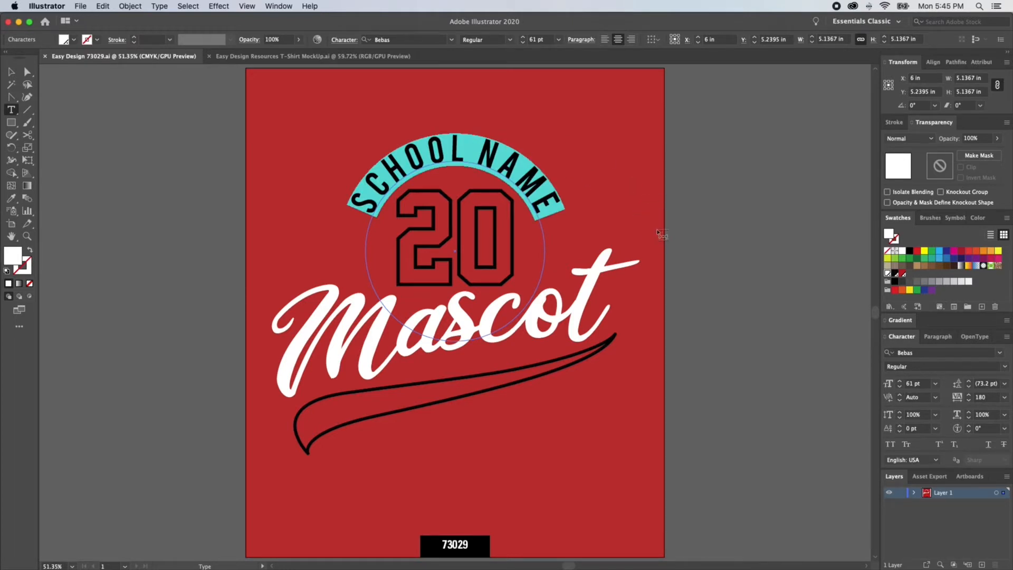
Step: Replace the placeholder text with "EASY DESIGN" on the arc and "Resources" in the script line
type("EASY DESIGN")
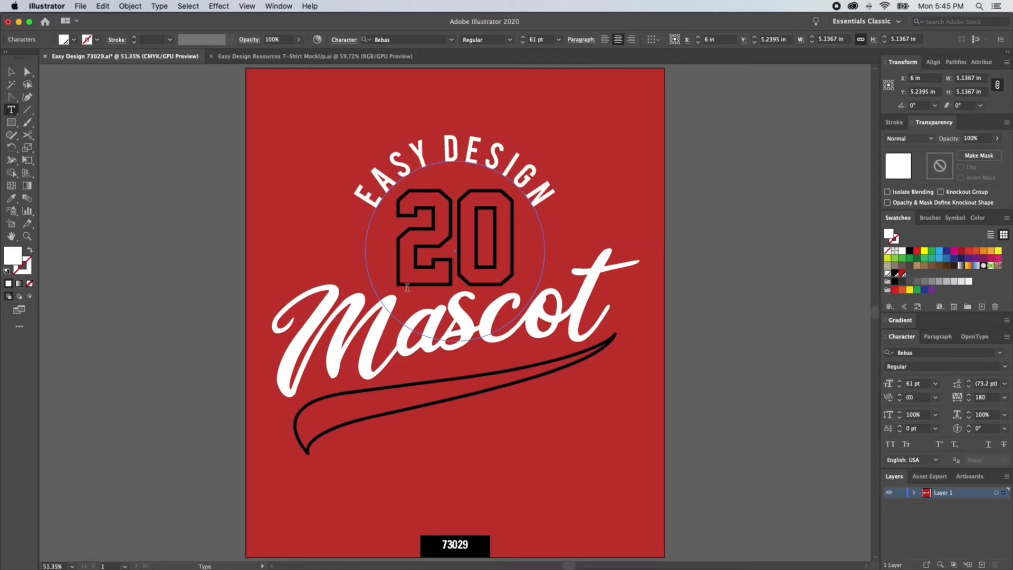
left_click_drag(307, 346, 695, 337)
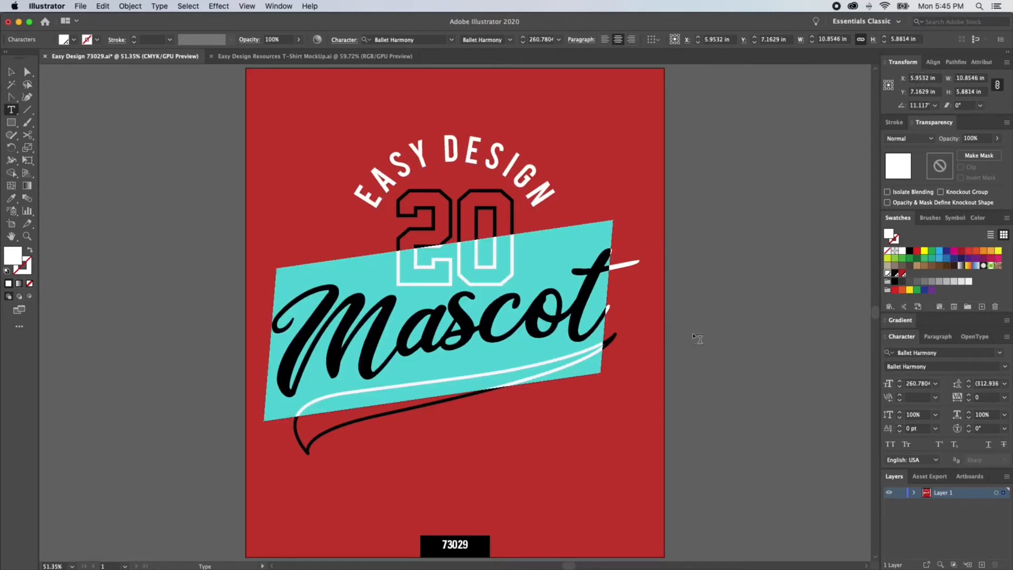
type("Resources")
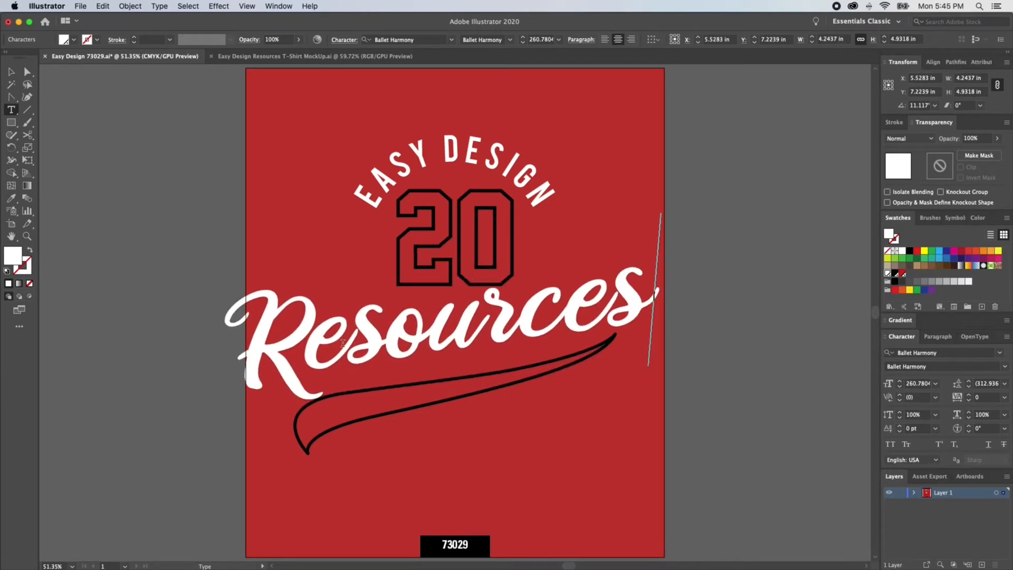
Step: Tighten the kerning in "Resources" between "R" and "e" and between the final "e" and "s"
left_click(352, 358)
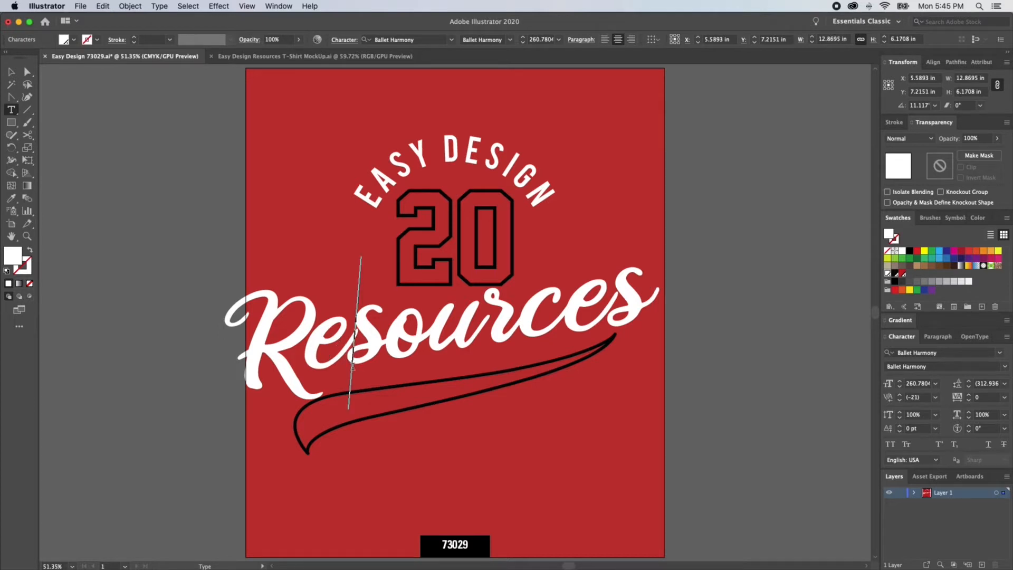
key("alt+Left")
key("alt+Left")
key("alt+Left")
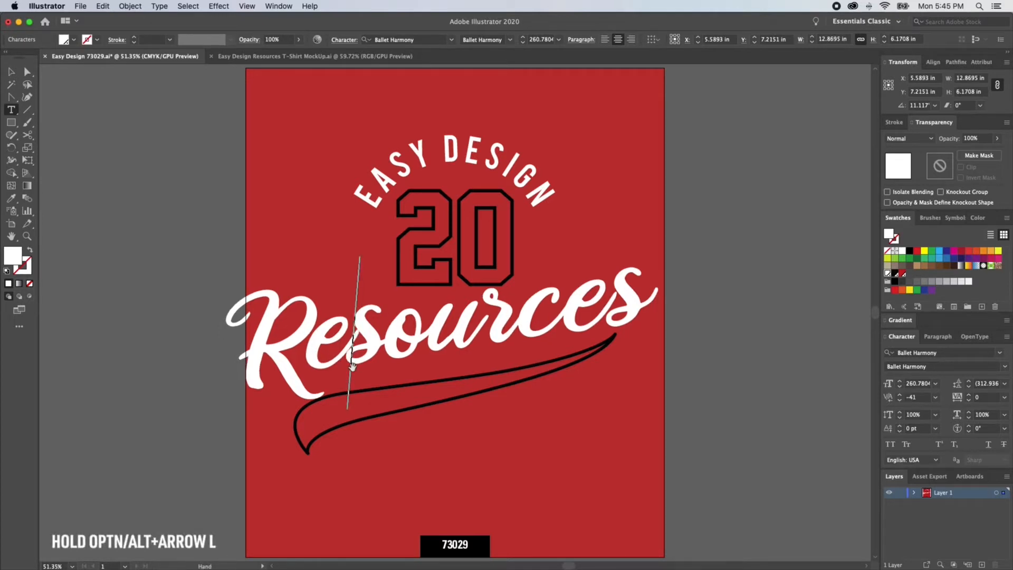
left_click(606, 336)
key("alt+Left")
key("alt+Left")
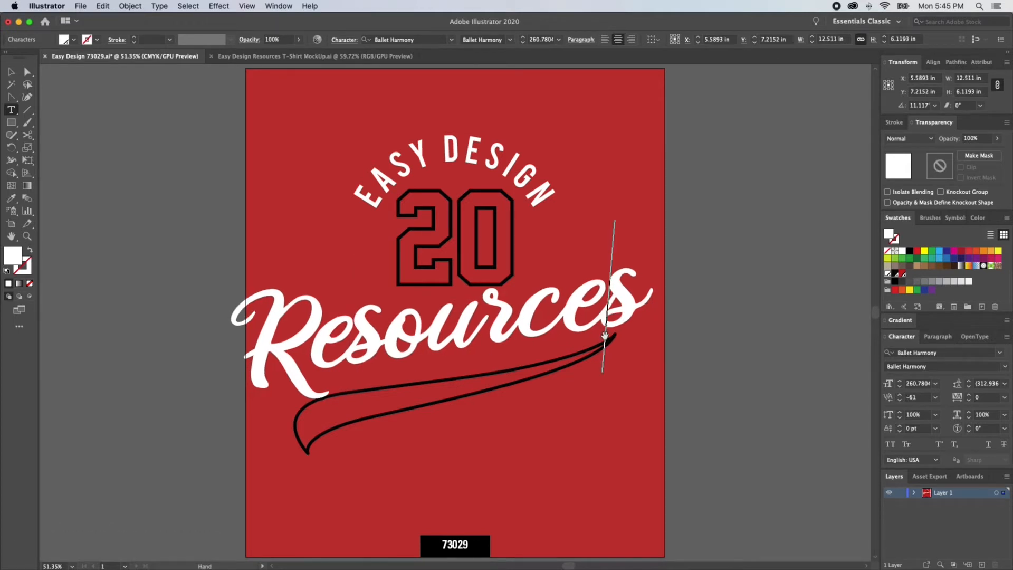
key("alt+Left")
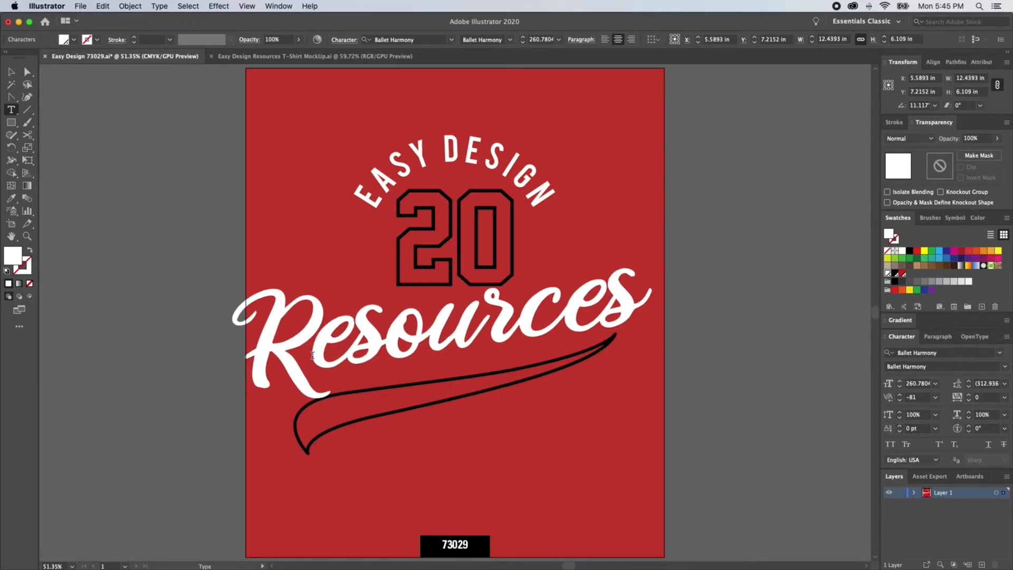
Step: Shift the baseline of the letters "esources" down to -25 pt
left_click_drag(313, 355, 681, 288)
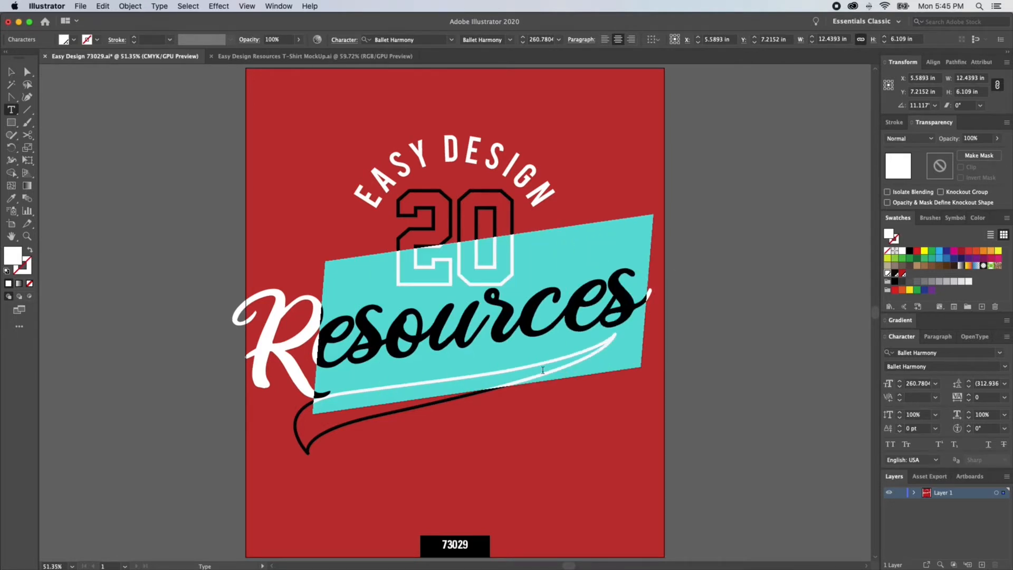
left_click(900, 432)
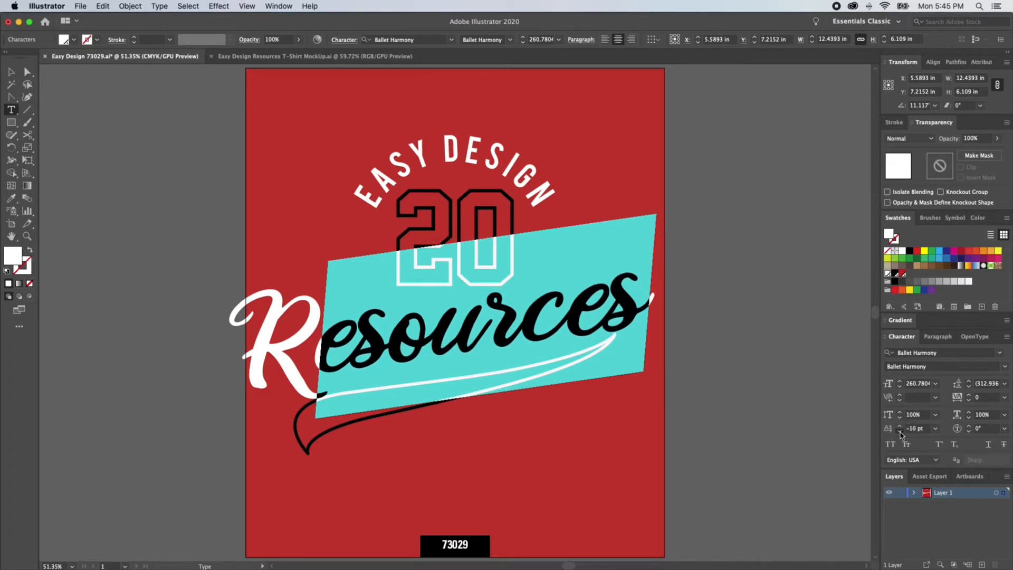
left_click(900, 431)
left_click(901, 432)
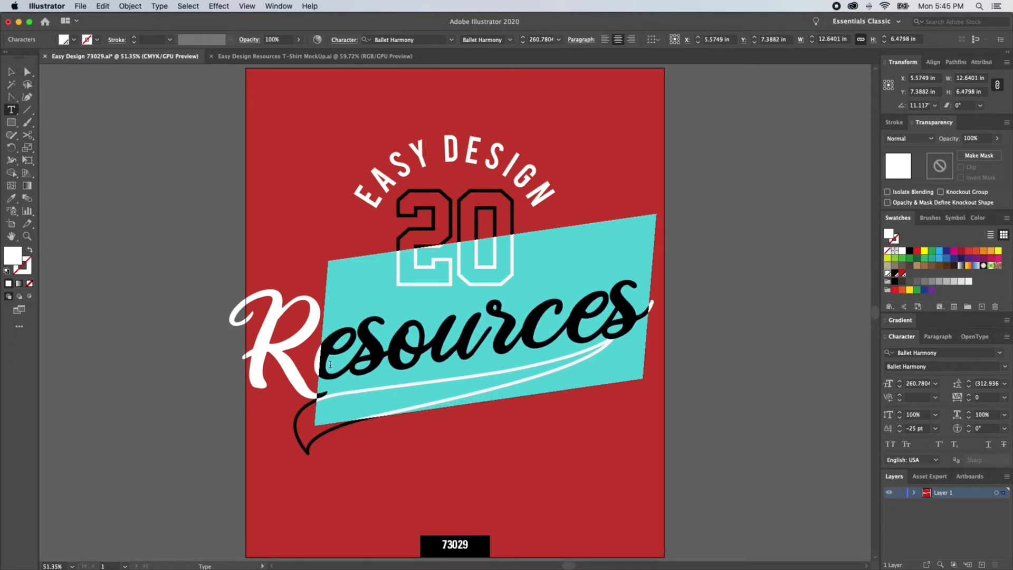
Step: Tighten the kerning between "R" and "e" again and leave text editing
left_click(318, 364)
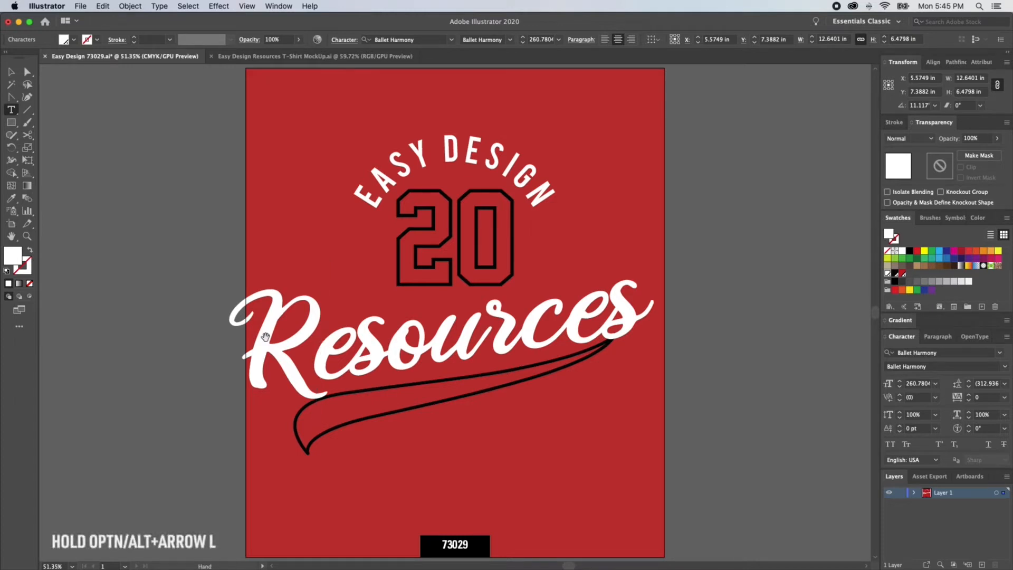
key("alt+Left")
key("alt+Left")
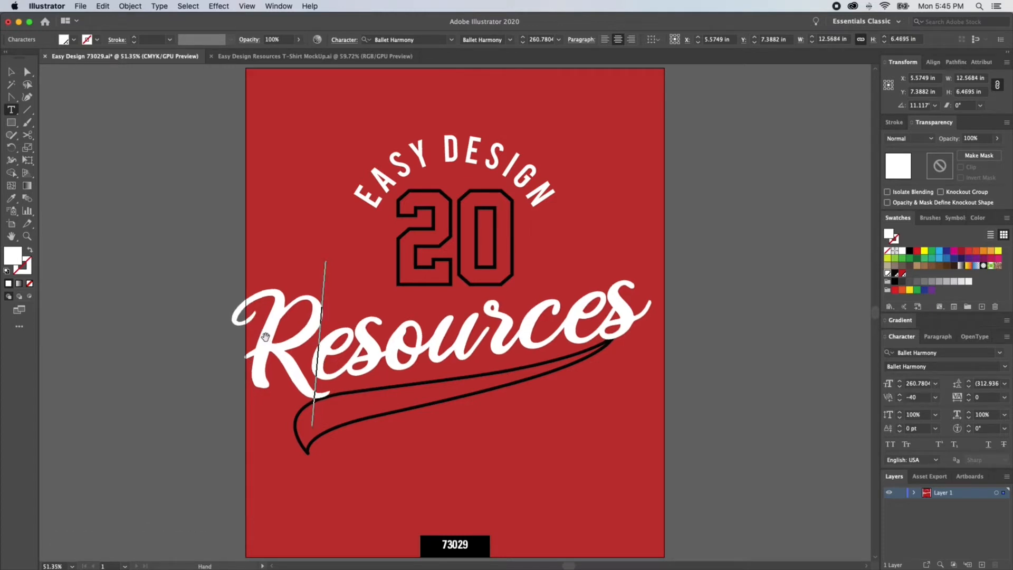
key("Escape")
left_click(375, 361)
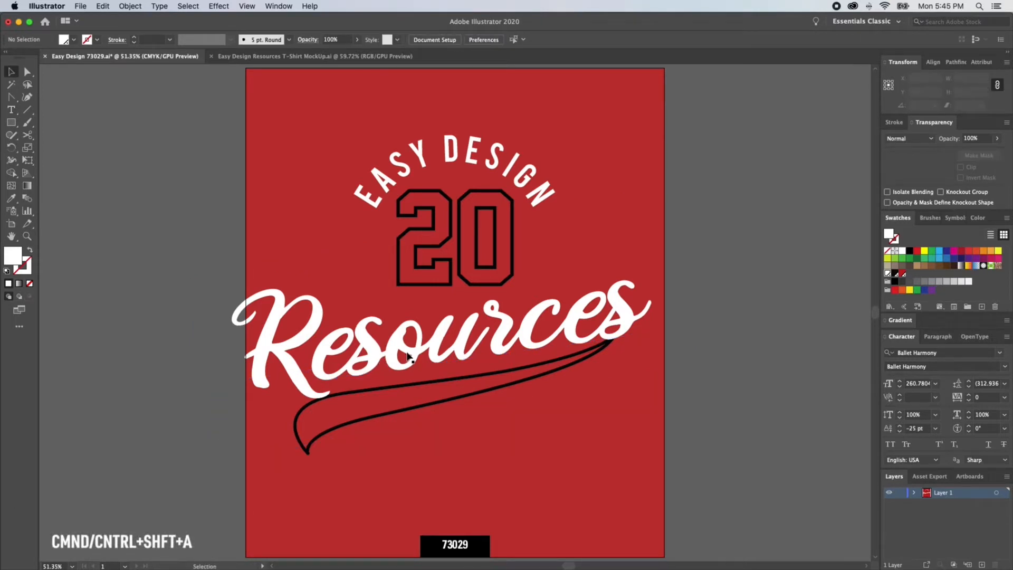
Step: Scale the Resources text down slightly and reposition it under the 20
left_click_drag(422, 350, 435, 347)
left_click_drag(685, 279, 664, 282)
left_click_drag(603, 309, 602, 305)
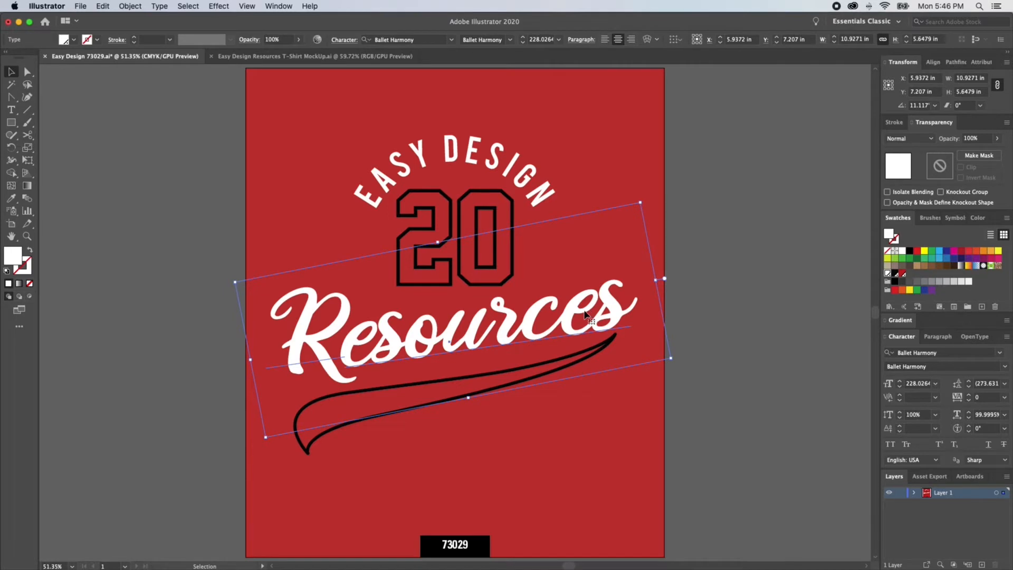
left_click(561, 355)
Step: Set the arched "EASY DESIGN" text to Buckwheat TC Rough at 116 pt with tracking 100
key("a")
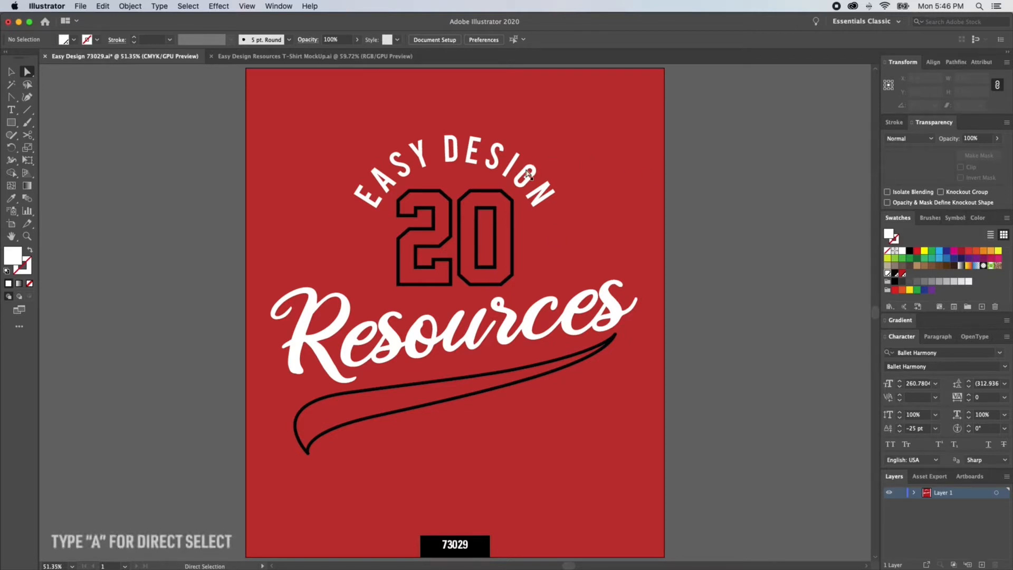
left_click(417, 177)
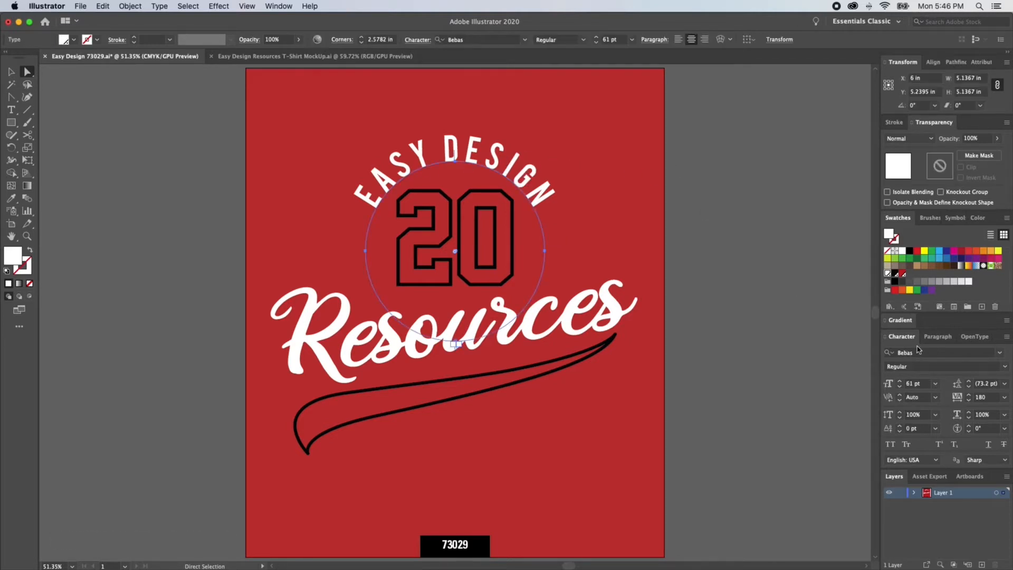
left_click(1000, 353)
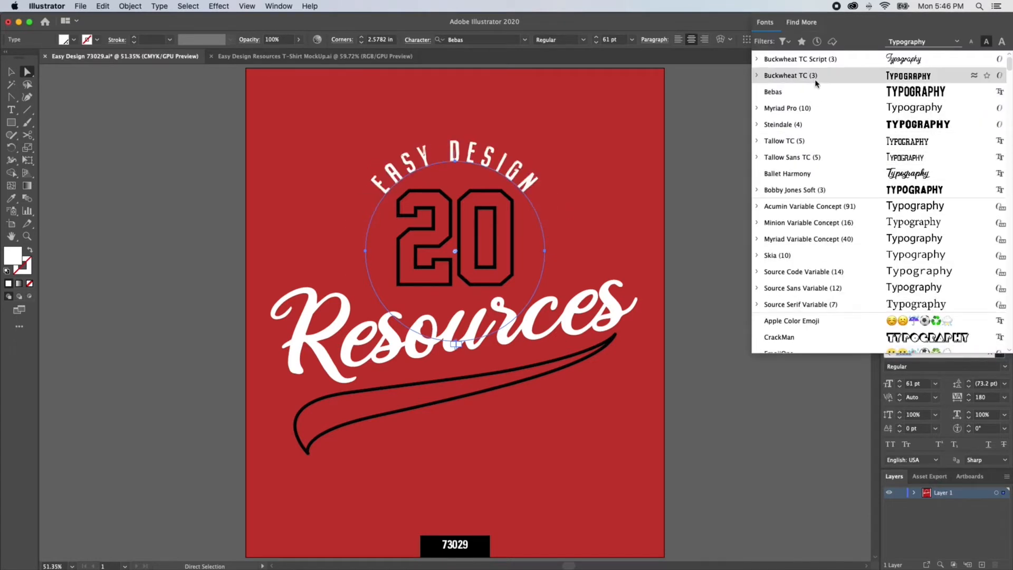
left_click(758, 75)
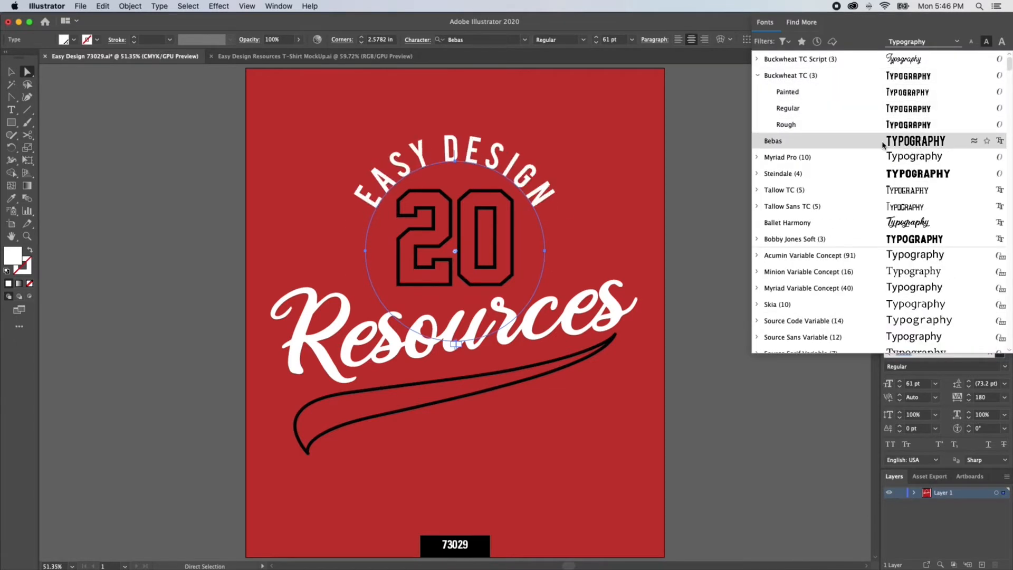
left_click(907, 125)
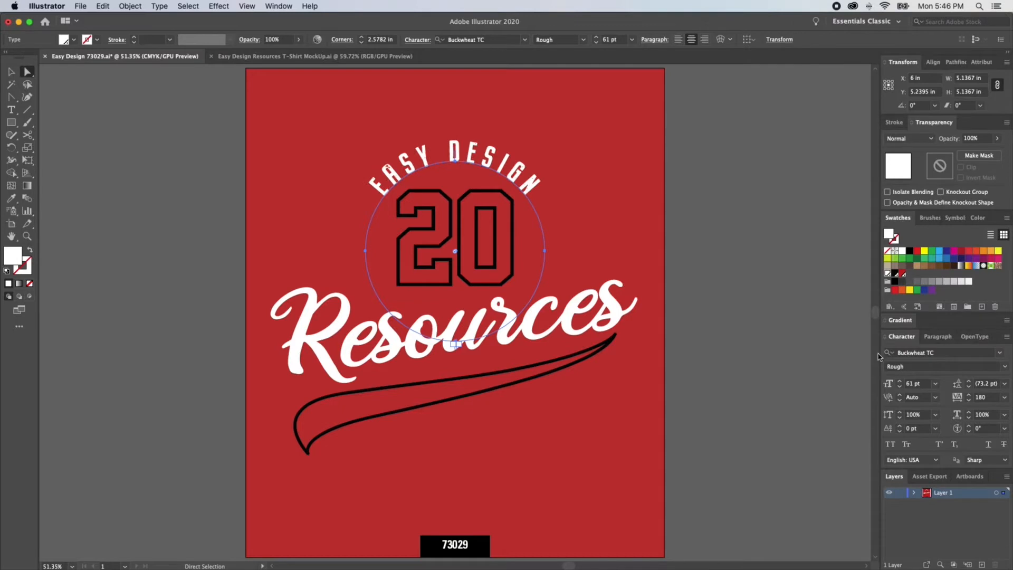
left_click(900, 381)
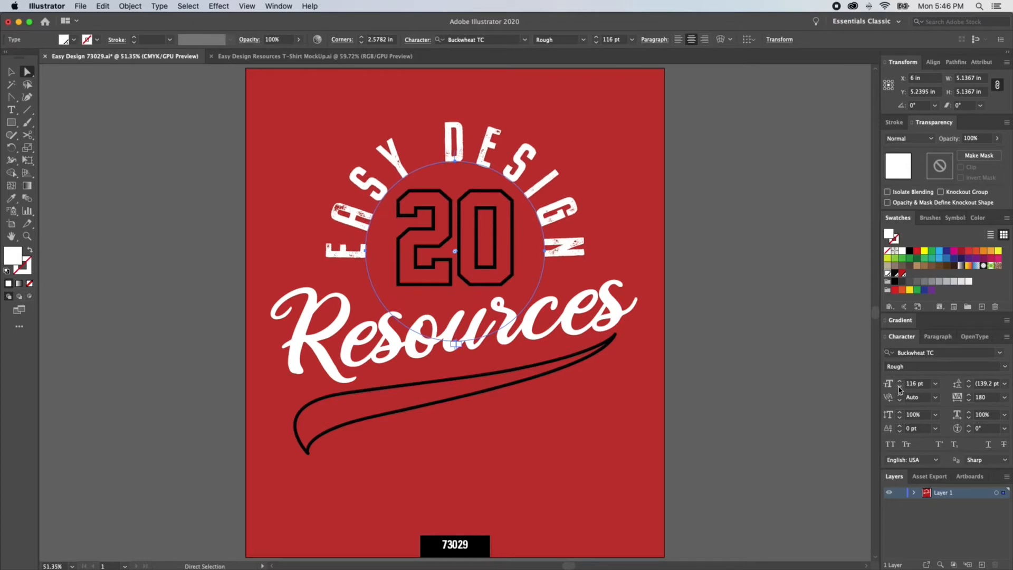
left_click(900, 391)
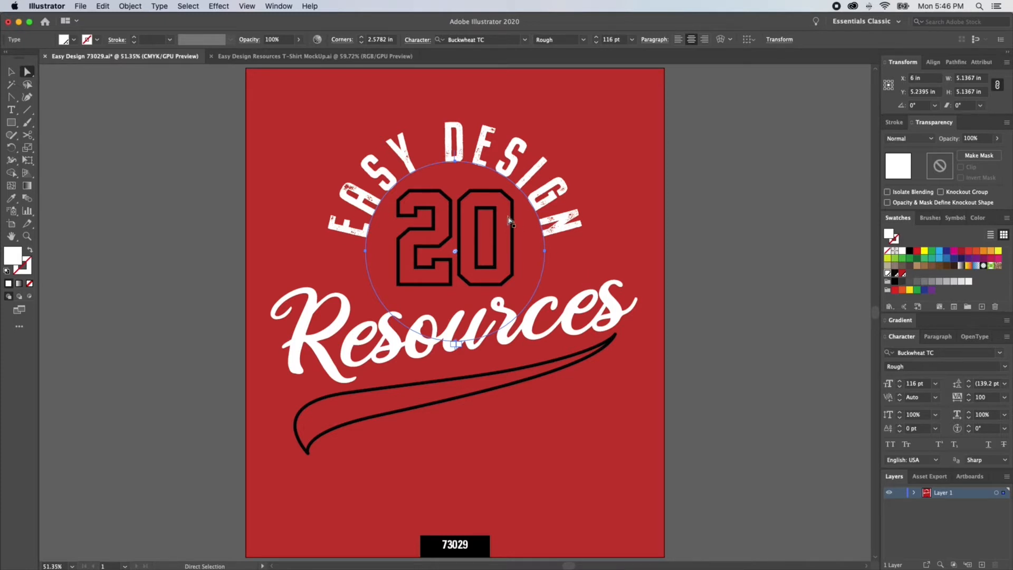
Step: Change the 20 to the Tallow TC Sketch font and swap its fill and stroke
left_click(410, 220)
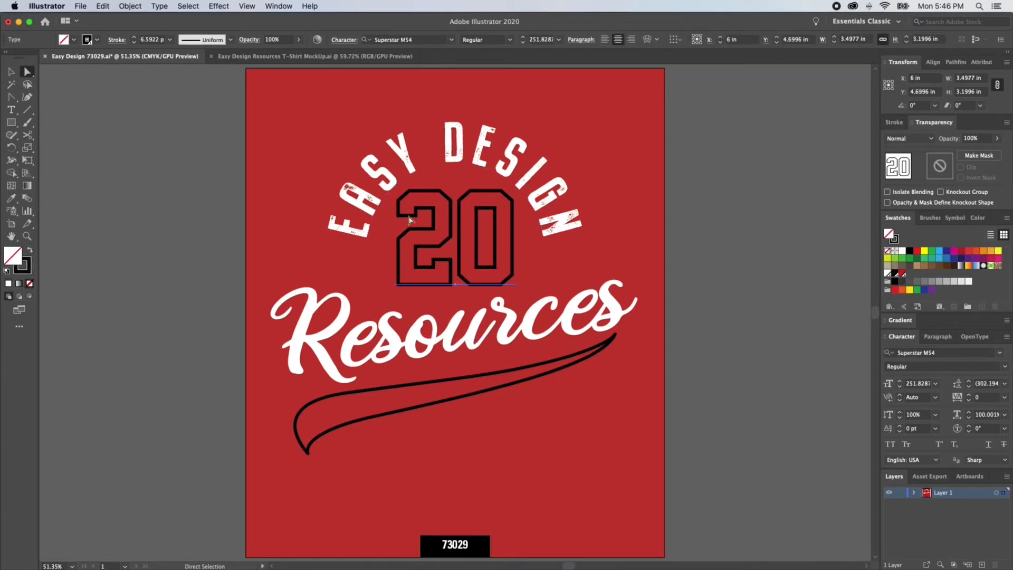
left_click(999, 353)
type("tallow")
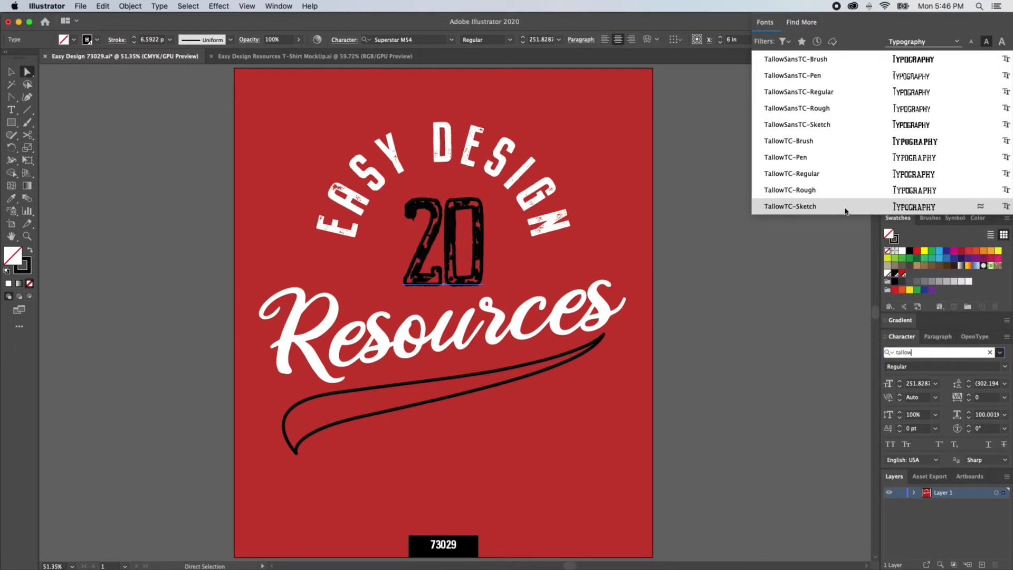
left_click(925, 210)
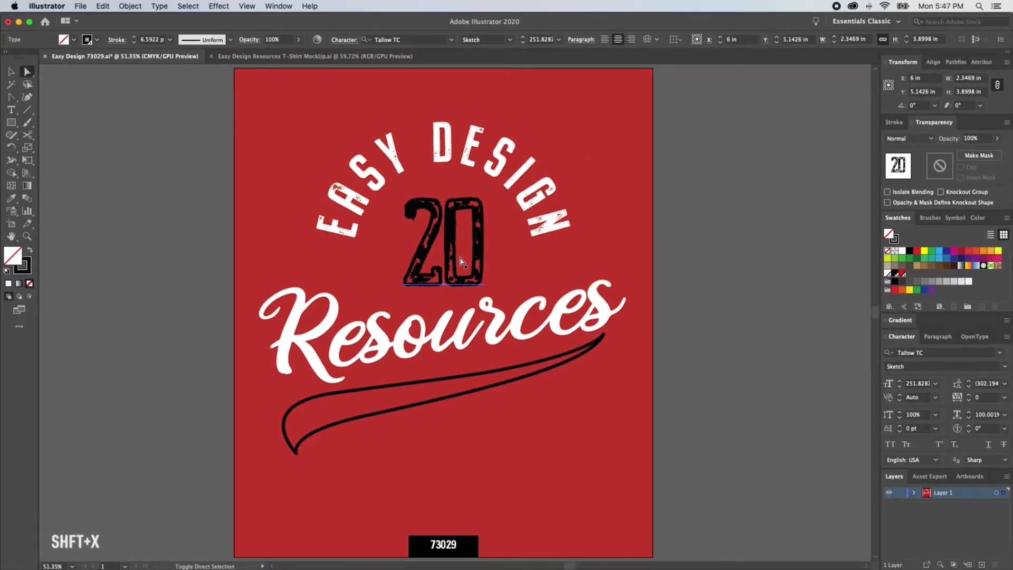
key("shift+x")
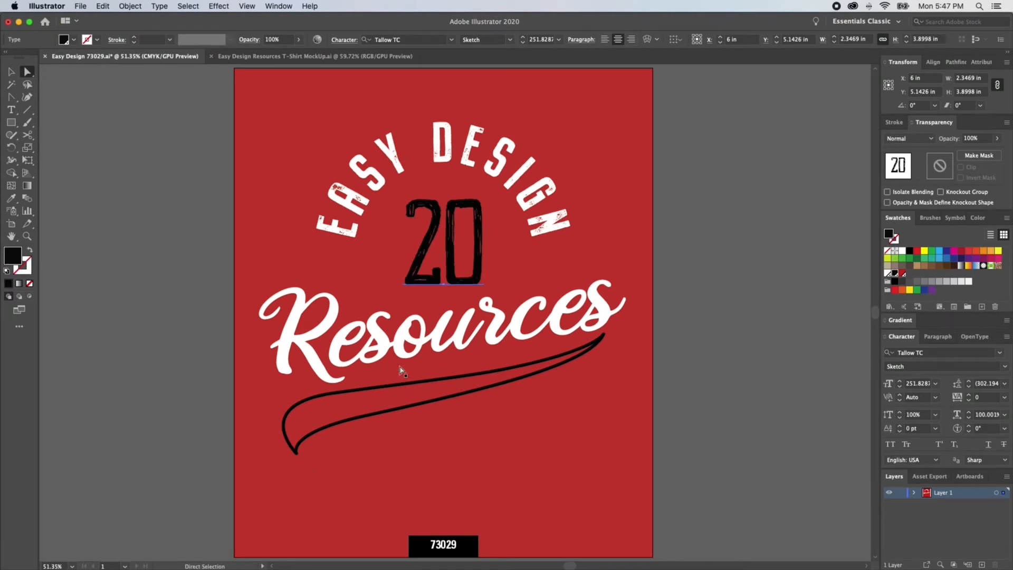
Step: Stretch the 20 to about 4.4 by 7.3 in so it extends down behind the Resources text
key("v")
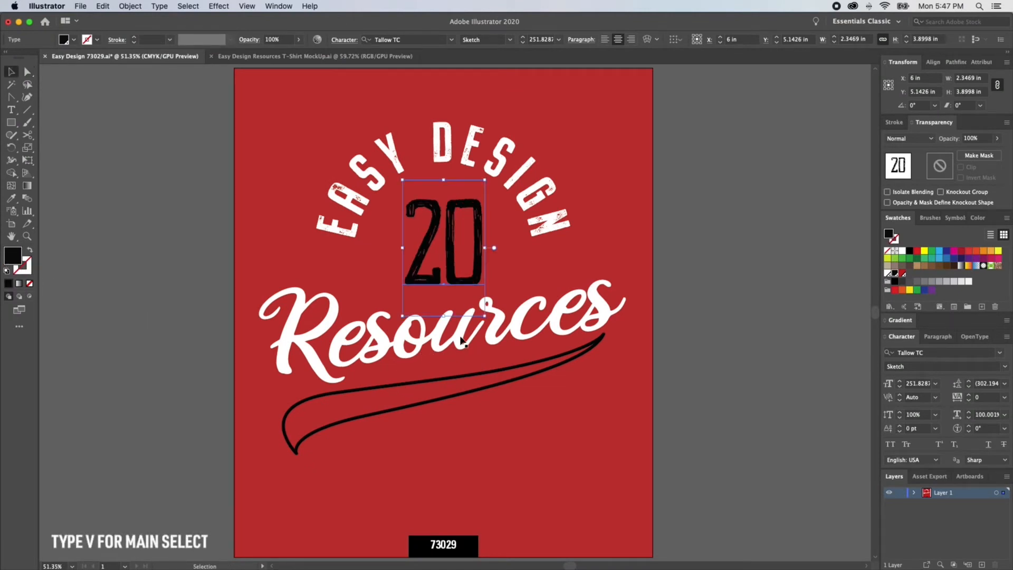
left_click_drag(443, 316, 442, 410)
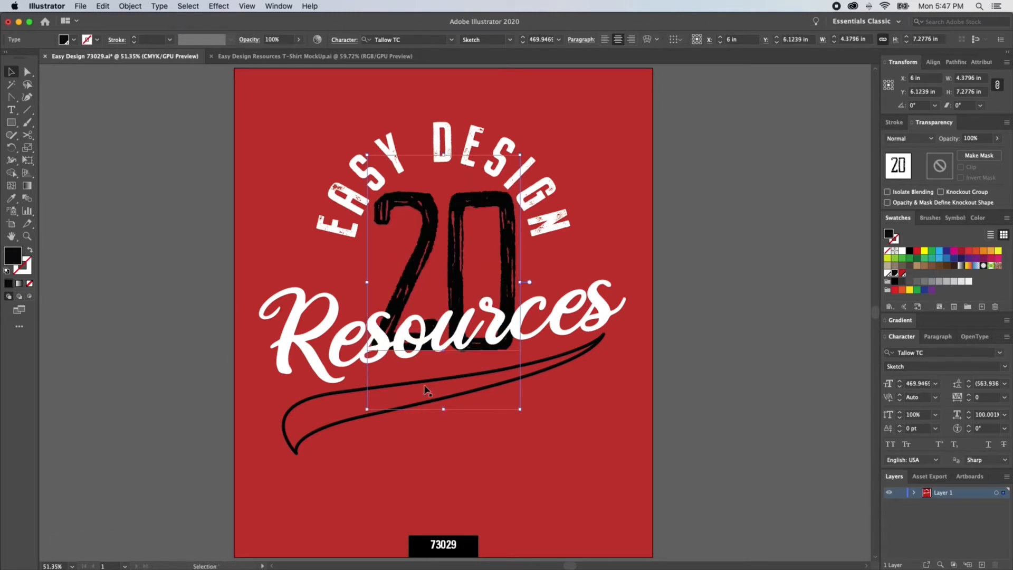
left_click_drag(444, 410, 445, 398)
Step: Change the Resources text to Buckwheat TC Script Rough and set its kerning to Auto
key("super+a")
key("a")
left_click(305, 341)
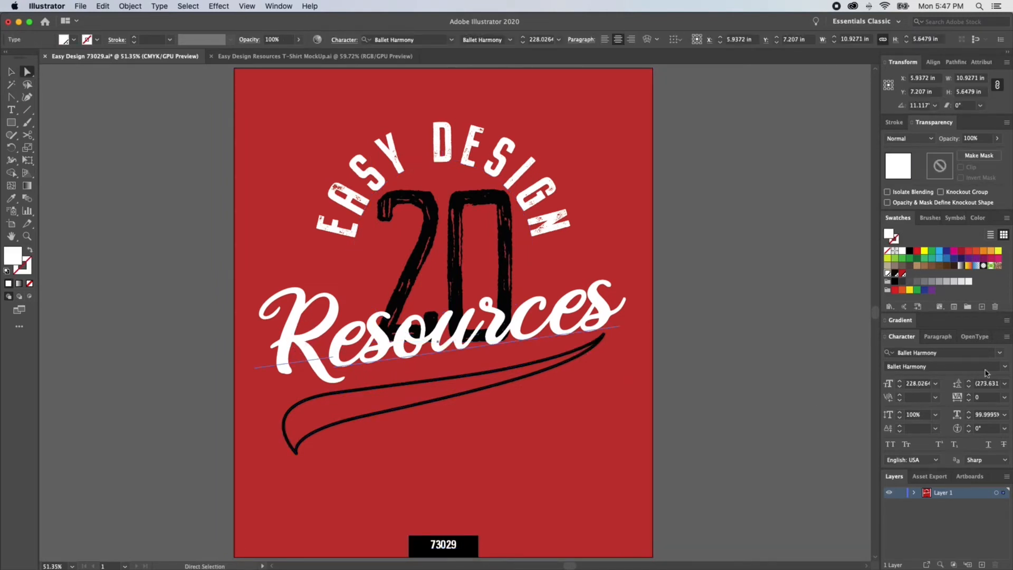
left_click(1001, 355)
scroll(835, 159, "up", 3)
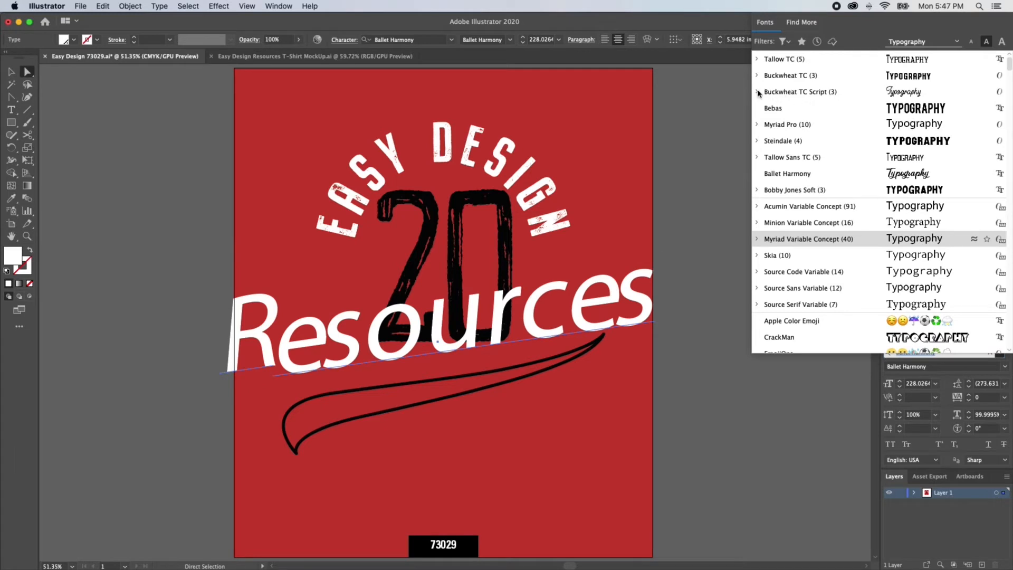
left_click(758, 92)
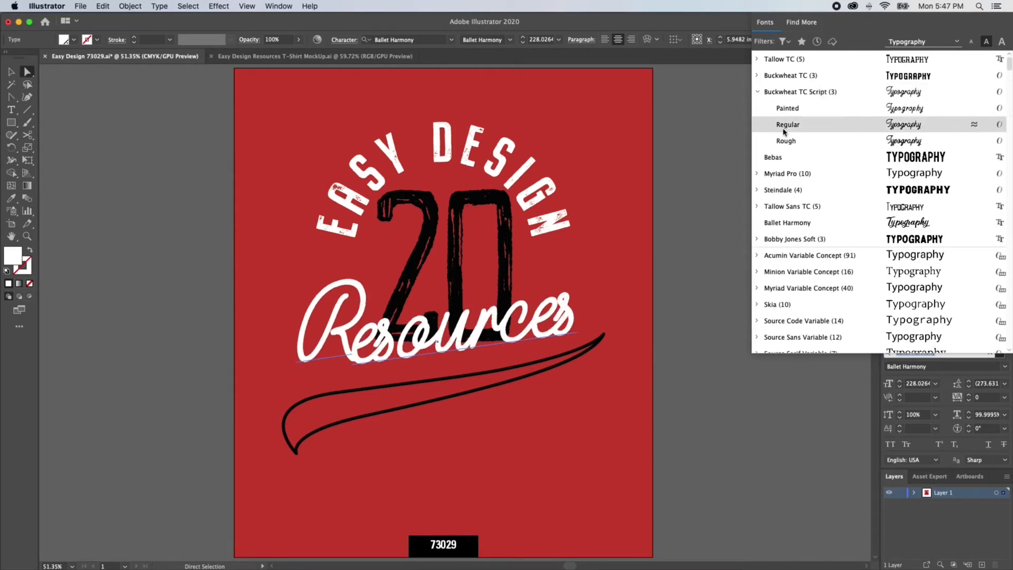
left_click(914, 143)
left_click(937, 430)
left_click(951, 325)
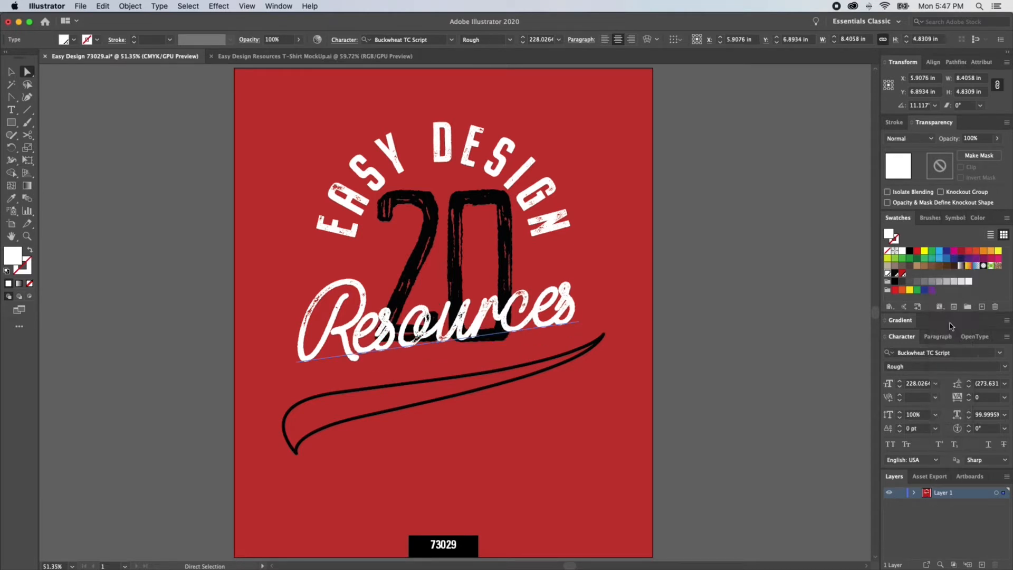
left_click(936, 397)
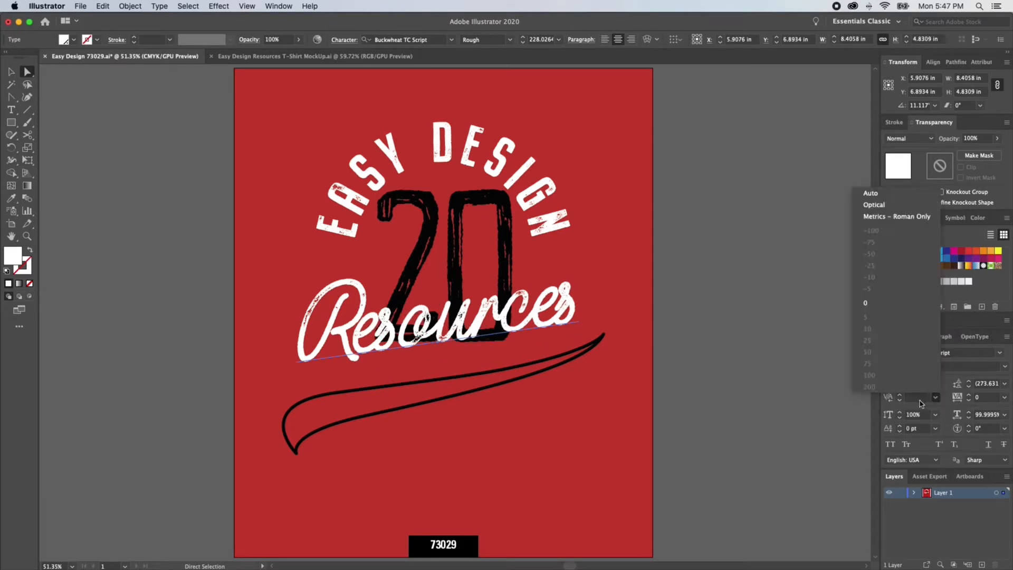
left_click(873, 195)
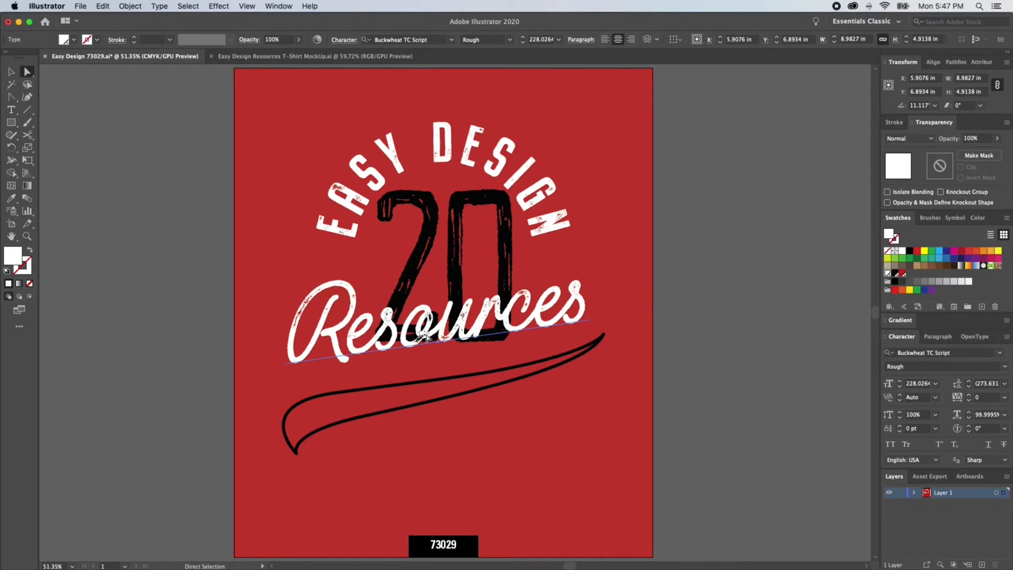
Step: Enlarge the Resources text to about 283 pt, nudge it into place, and reselect it
key("v")
left_click_drag(611, 277, 655, 268)
key("a")
left_click_drag(608, 311, 610, 316)
key("super+shift+a")
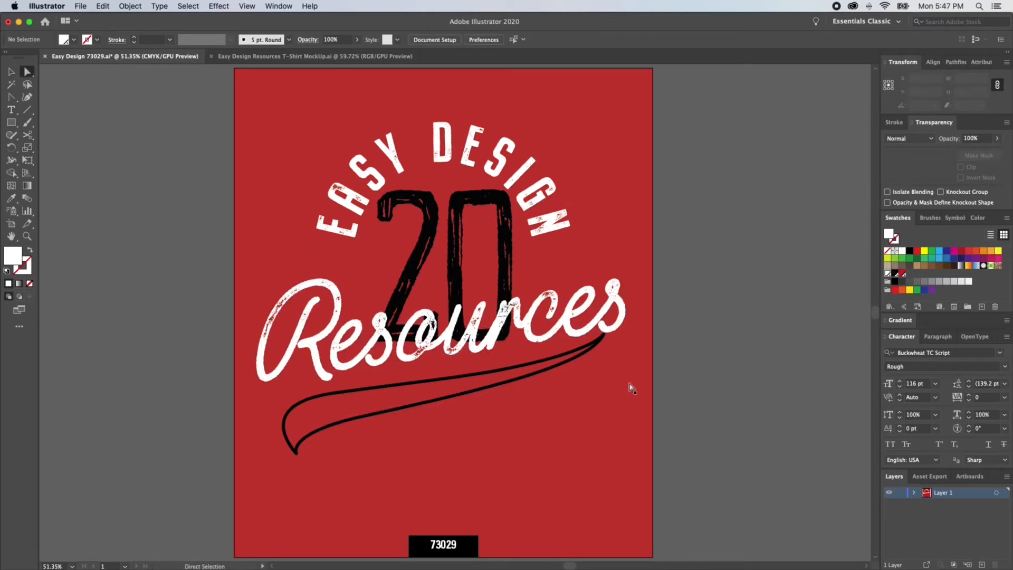
left_click(475, 337)
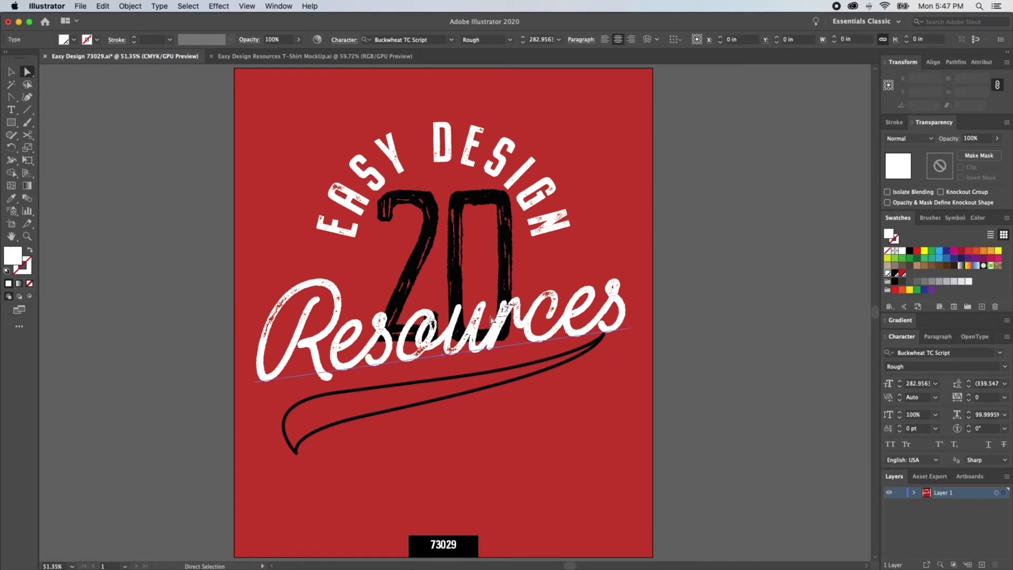
Step: Draw a rectangle over the lower part of the Resources text and make a clipping mask from it with the text
key("v")
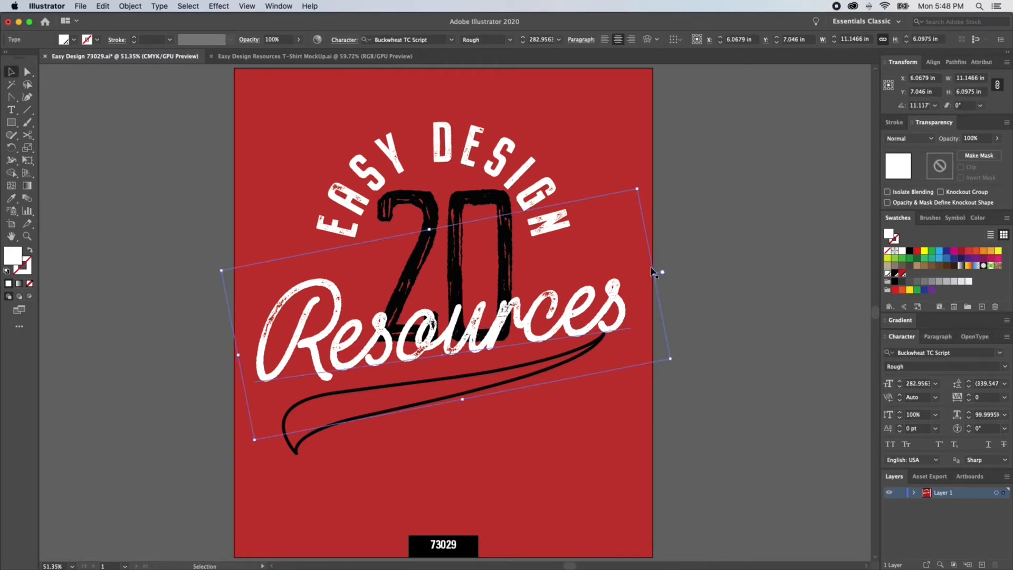
key("super+shift+a")
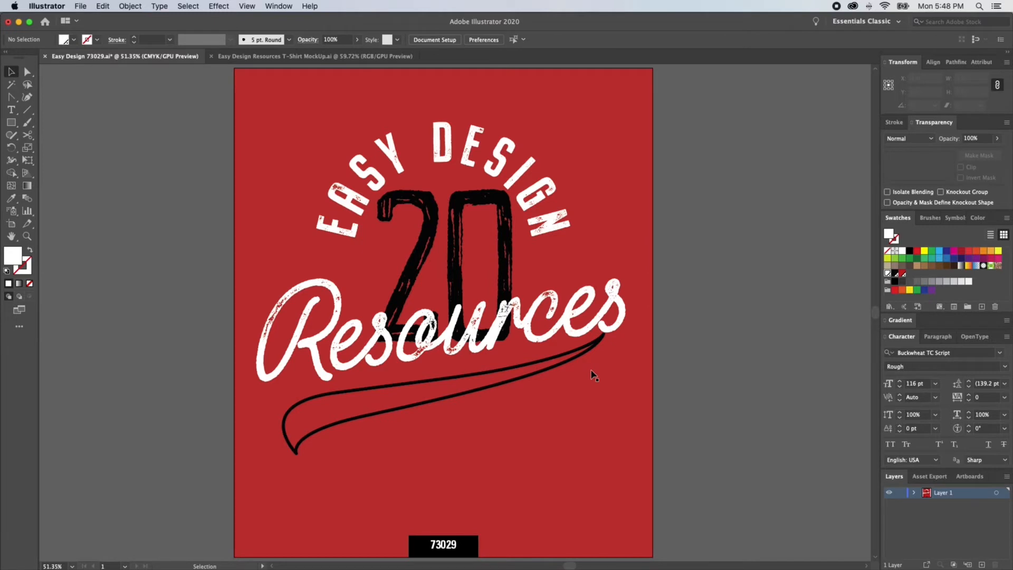
key("m")
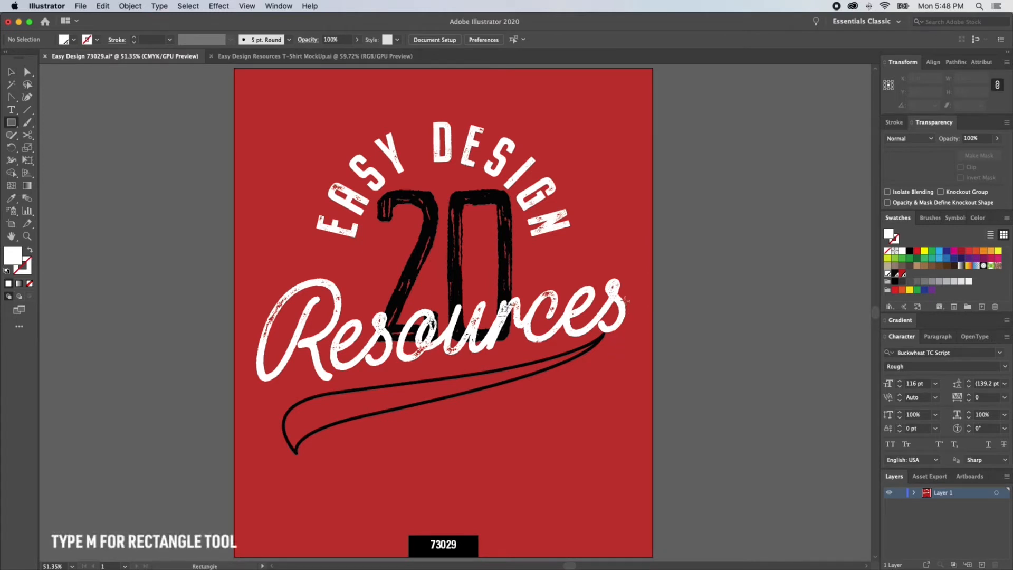
left_click_drag(626, 305, 256, 396)
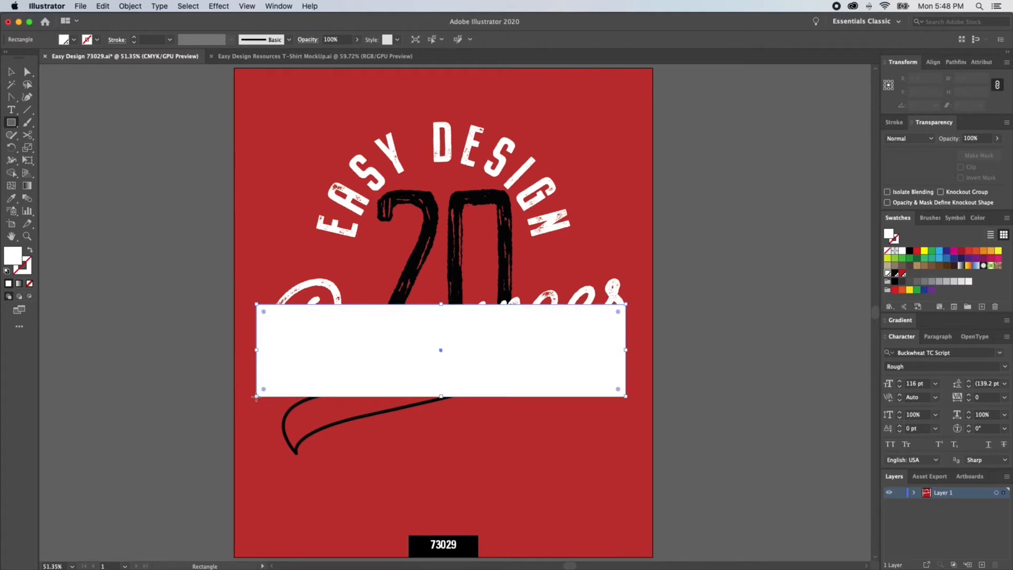
key("v")
left_click(324, 292, "shift")
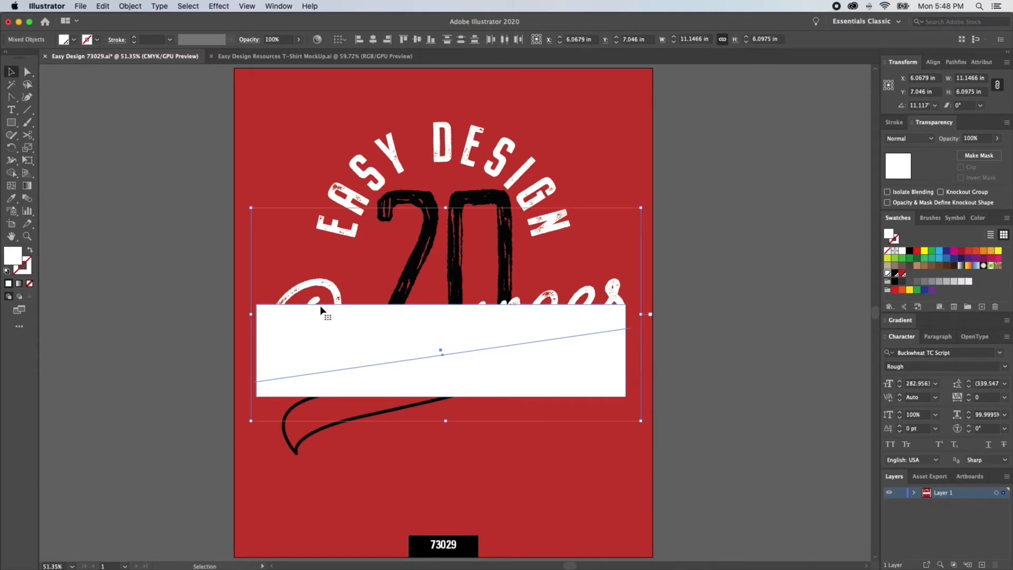
key("super+7")
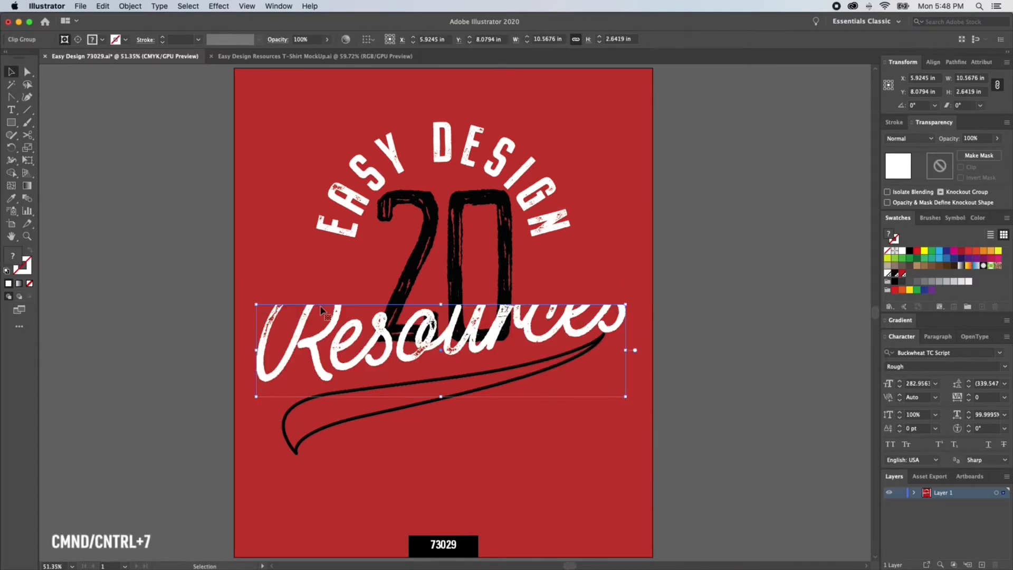
Step: Set the clipped Resources group's X position to 6 in
left_click(902, 78)
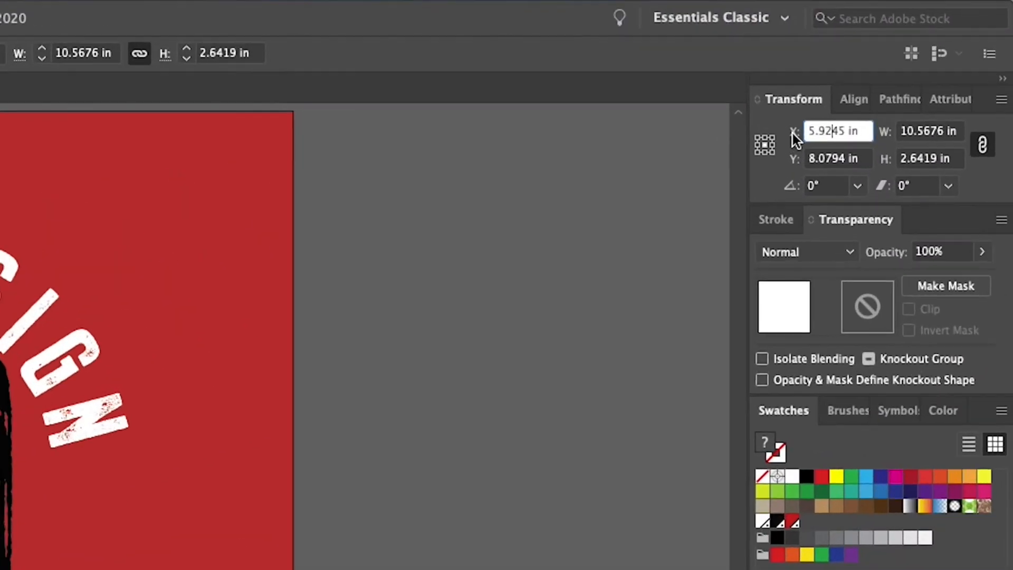
type("6")
key("Return")
Step: Release the clipping mask on the Resources text and delete the rectangle
left_click(480, 328)
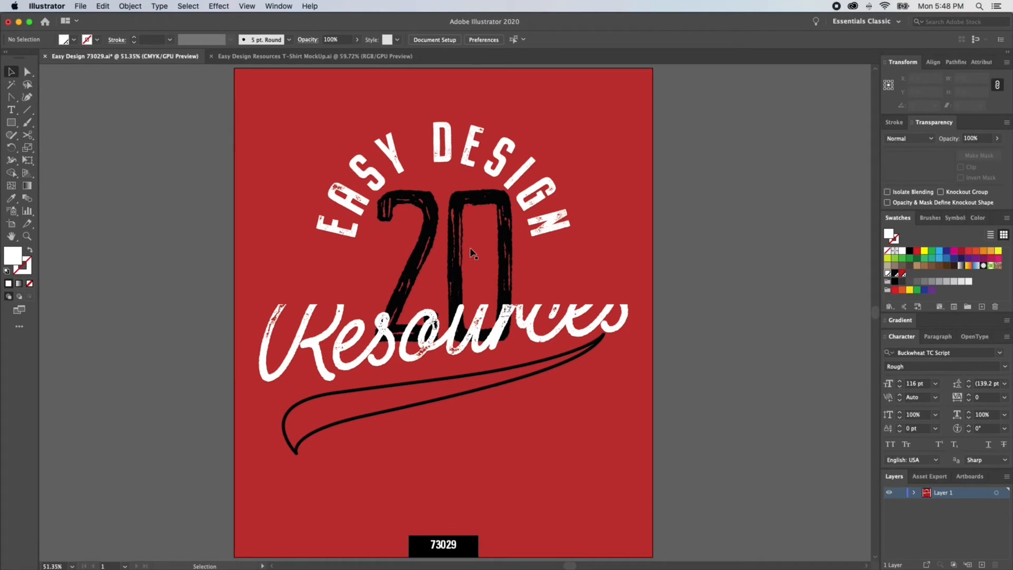
left_click(461, 319)
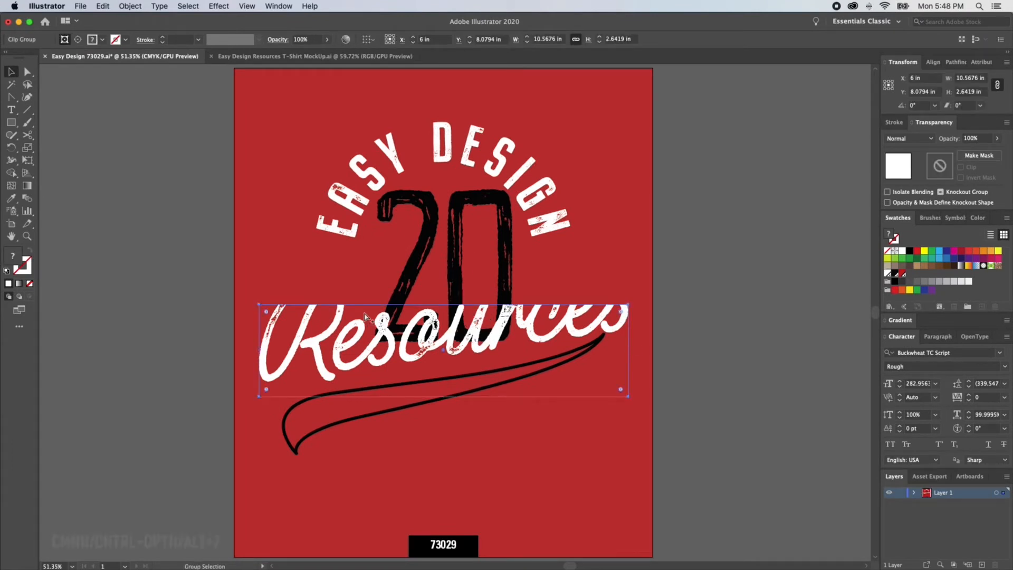
key("super+alt+7")
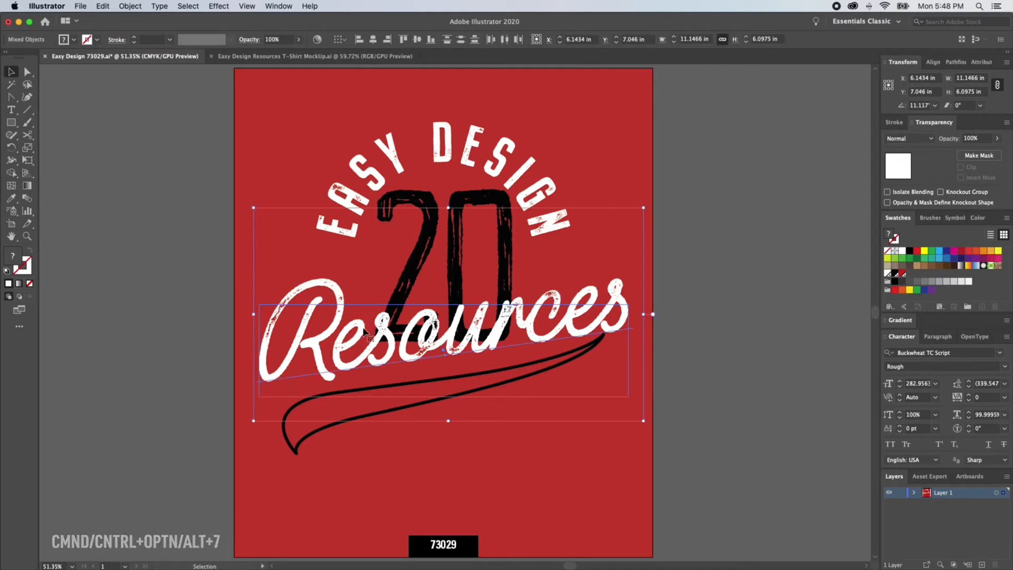
left_click(336, 363, "shift")
key("Delete")
Step: Rotate the swoosh path under Resources by about -2.5°
key("a")
key("alt")
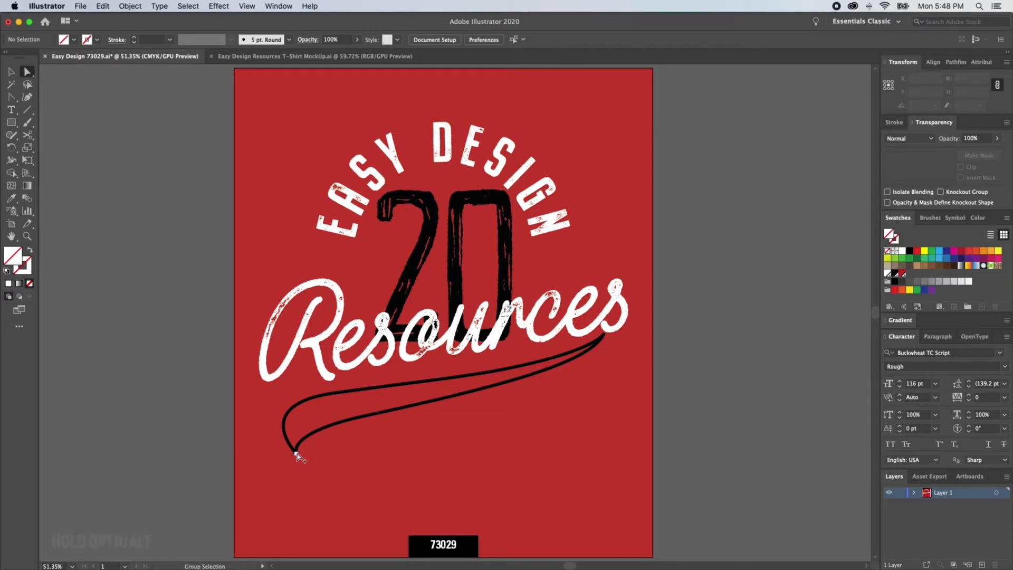
left_click(295, 454, "alt")
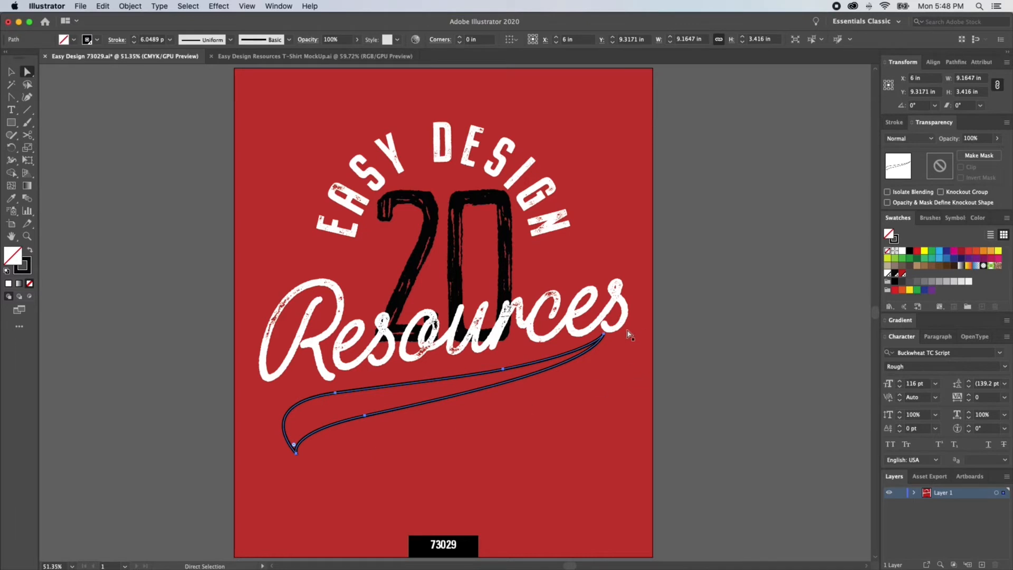
key("r")
left_click_drag(655, 335, 656, 338)
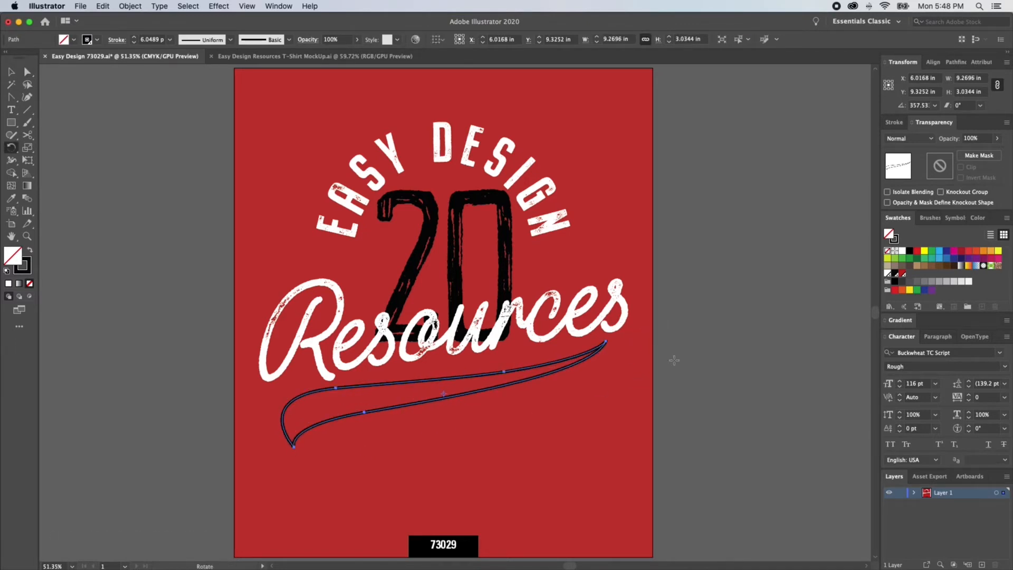
key("v")
left_click(683, 285)
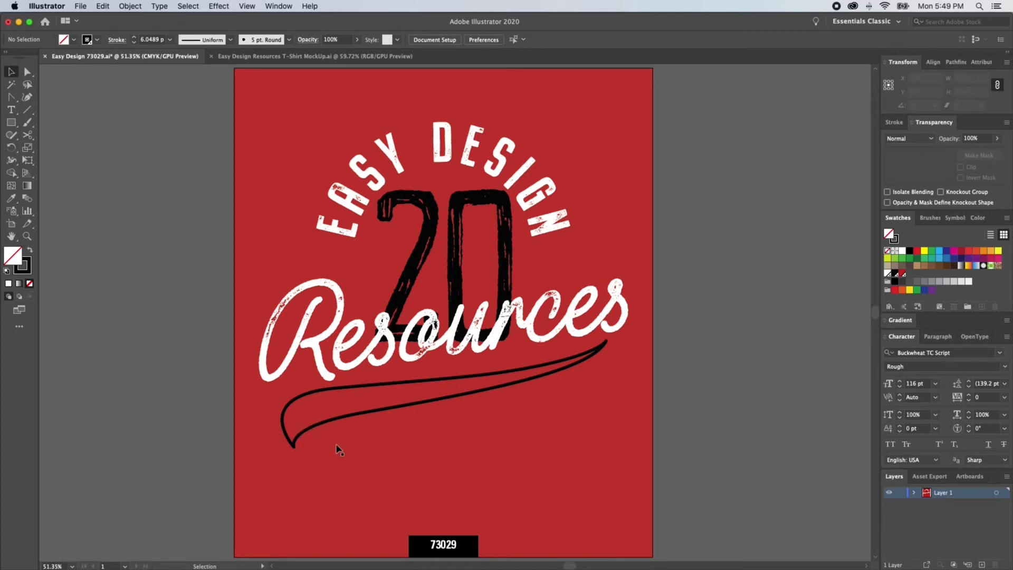
Step: Add a text object below the swoosh and replace its placeholder with a forward slash character
key("t")
left_click(535, 472)
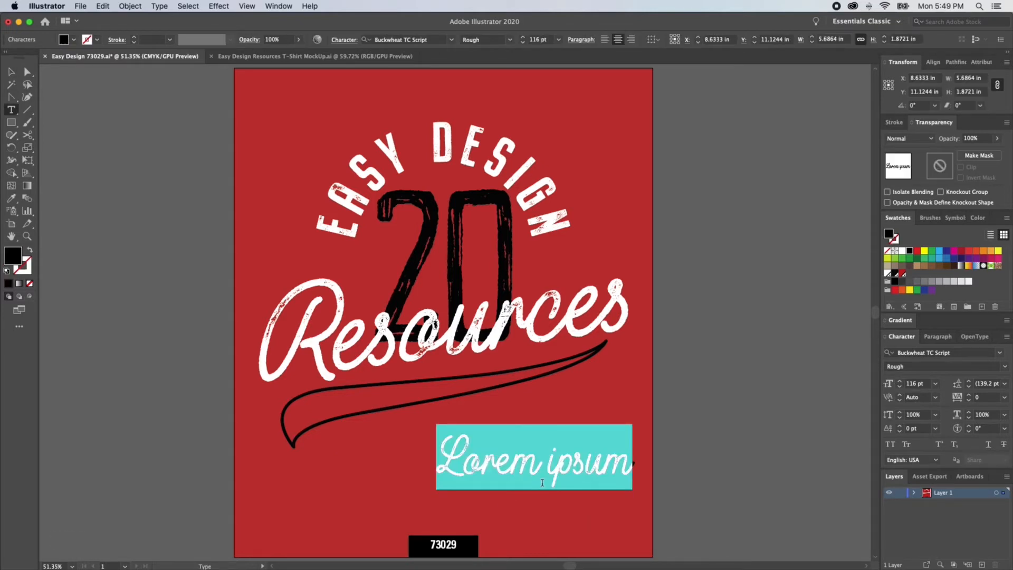
key("BackSpace")
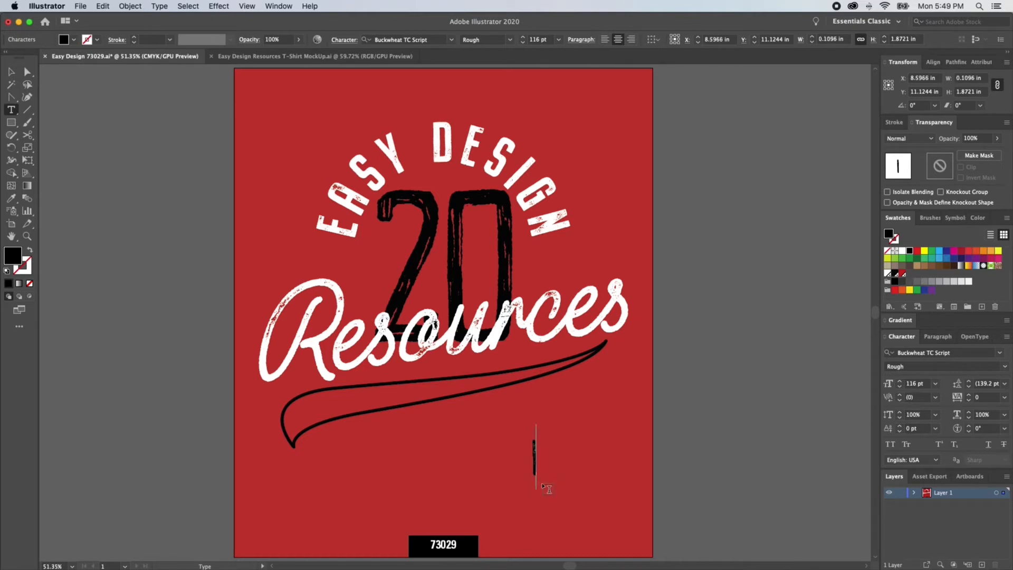
type("/")
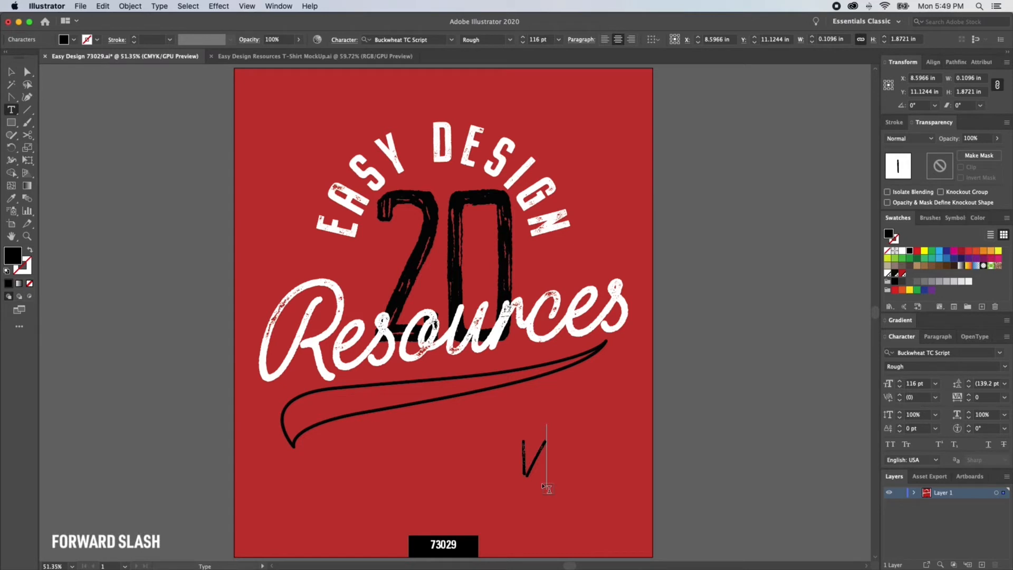
left_click(565, 491, "super")
Step: Convert the slash character to outlines and ungroup it
key("v")
left_click(532, 467)
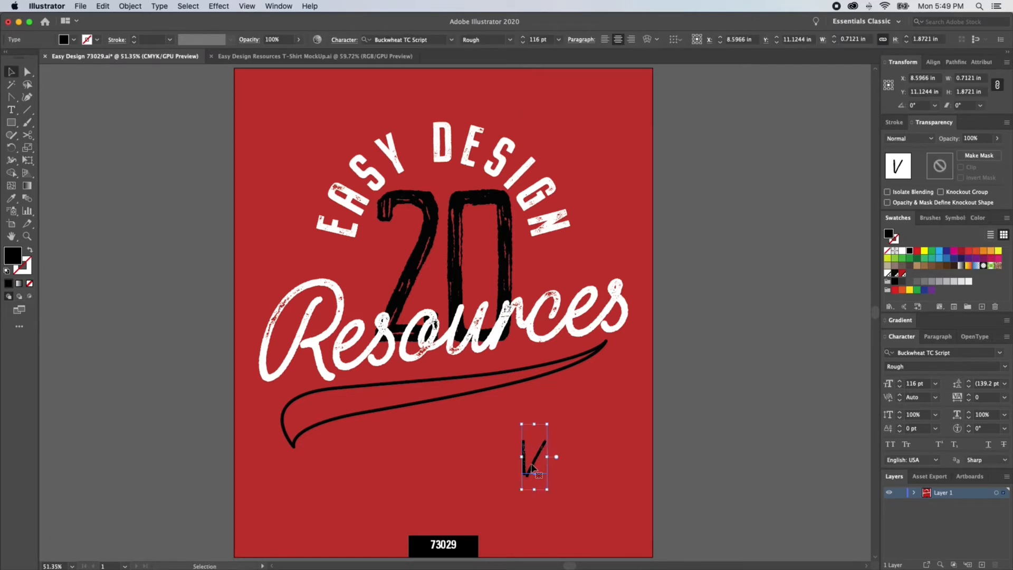
key("super+shift+o")
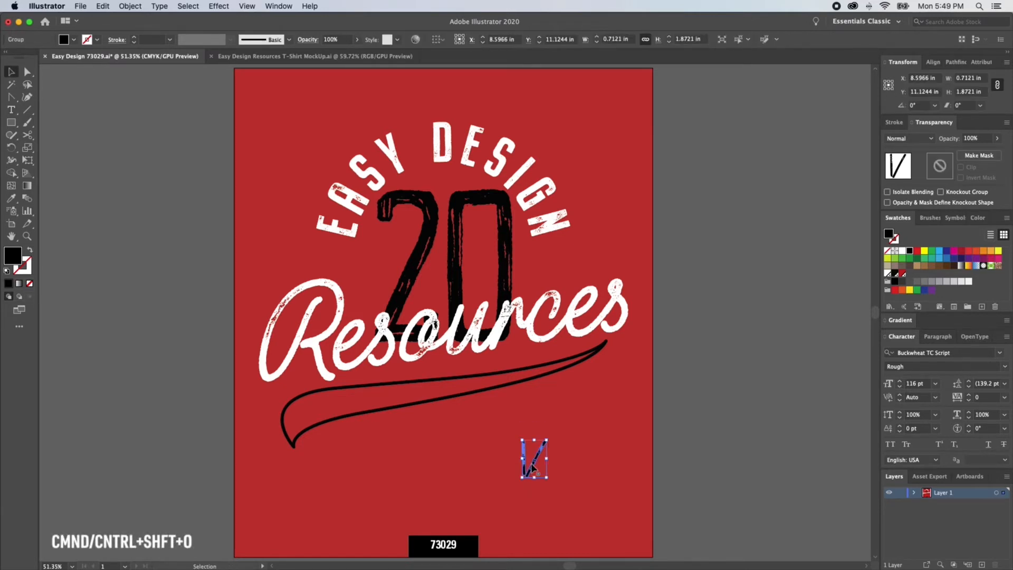
left_click(535, 476)
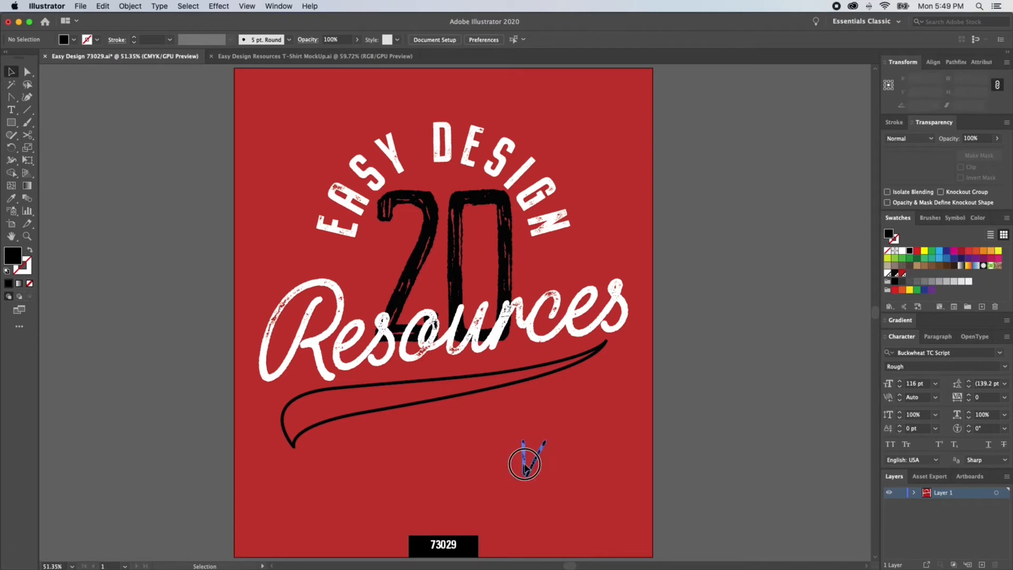
left_click(525, 468)
key("super+shift+g")
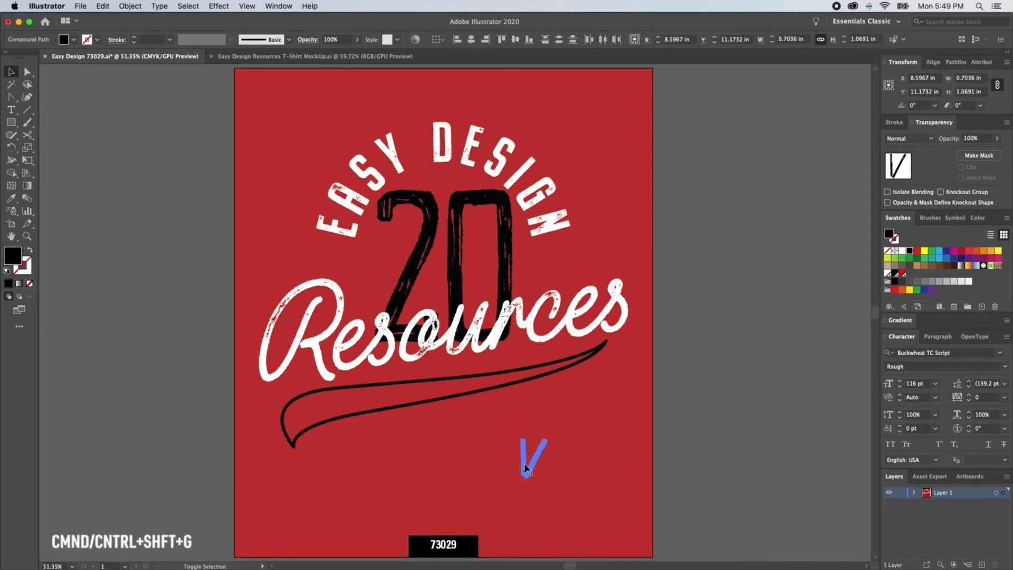
Step: Separate one stroke of the slash, turn it horizontal and stretch it to about 9.4 in across the Resources text
key("super+shift+a")
left_click_drag(525, 468, 497, 468)
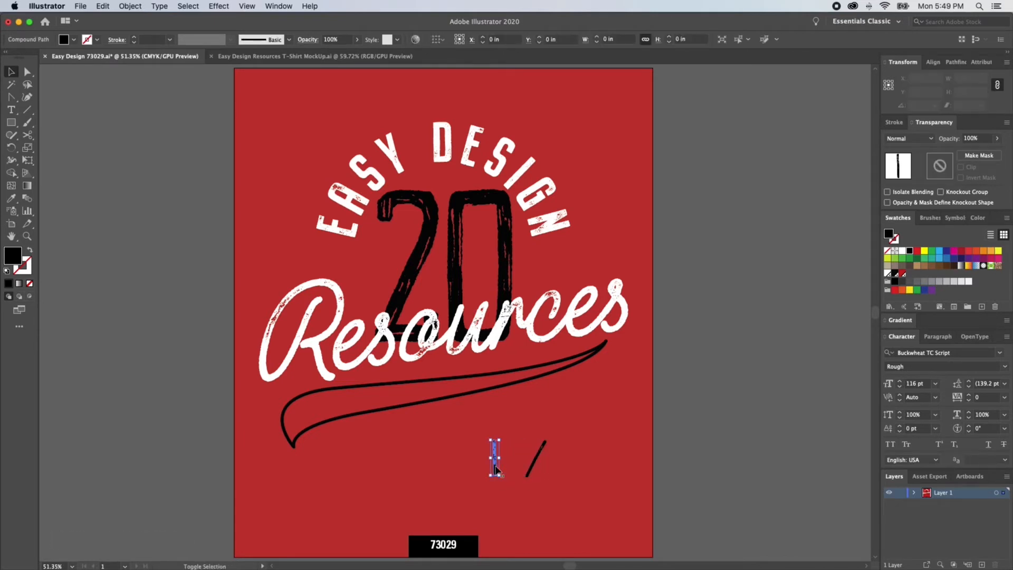
key("r")
mouse_move(493, 403)
left_mouse_down()
mouse_move(430, 435)
mouse_move(428, 448)
left_mouse_up()
left_click(543, 446, "super")
mouse_move(554, 423)
left_mouse_down()
mouse_move(482, 438)
mouse_move(449, 460)
mouse_move(512, 458)
mouse_move(502, 445)
mouse_move(655, 484)
left_mouse_up()
key("super+shift+a")
key("v")
mouse_move(603, 433)
left_mouse_down()
mouse_move(551, 410)
mouse_move(580, 349)
mouse_move(603, 355)
left_mouse_up()
Step: Move the long brush stroke just below Resources and reflect it across the horizontal axis
key("r")
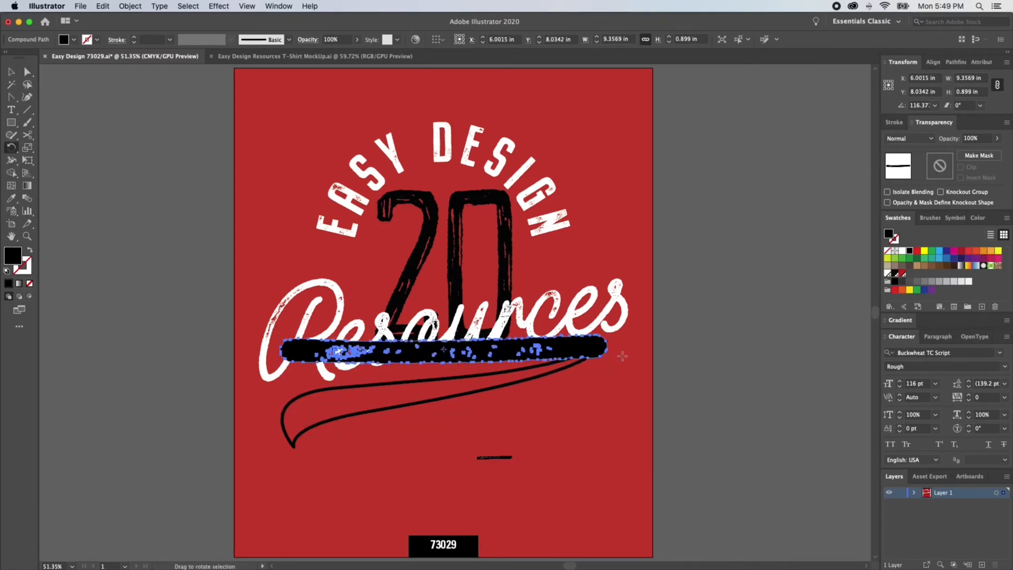
key("v")
mouse_move(561, 356)
left_mouse_down()
mouse_move(554, 389)
mouse_move(502, 402)
left_mouse_up()
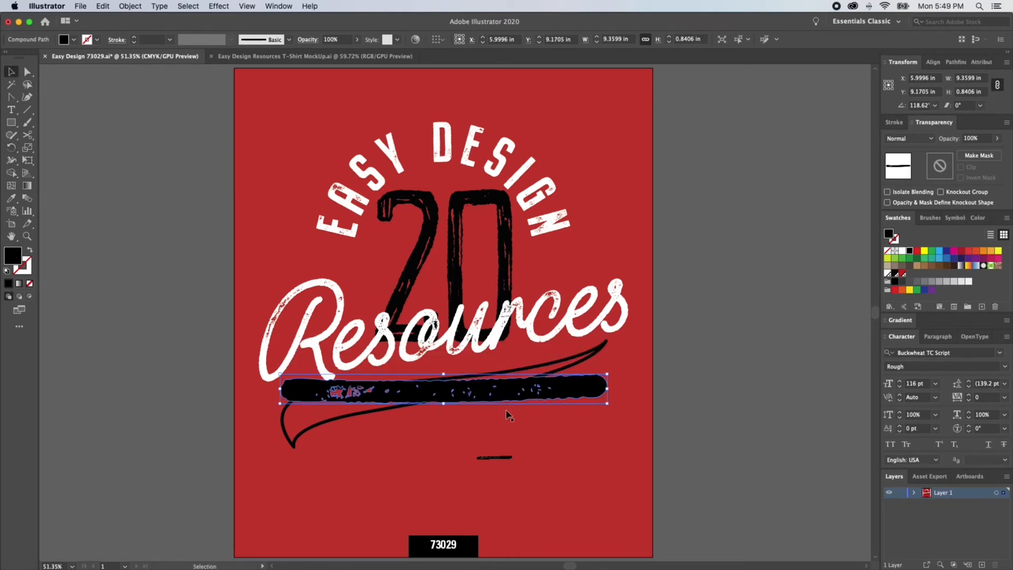
key("o")
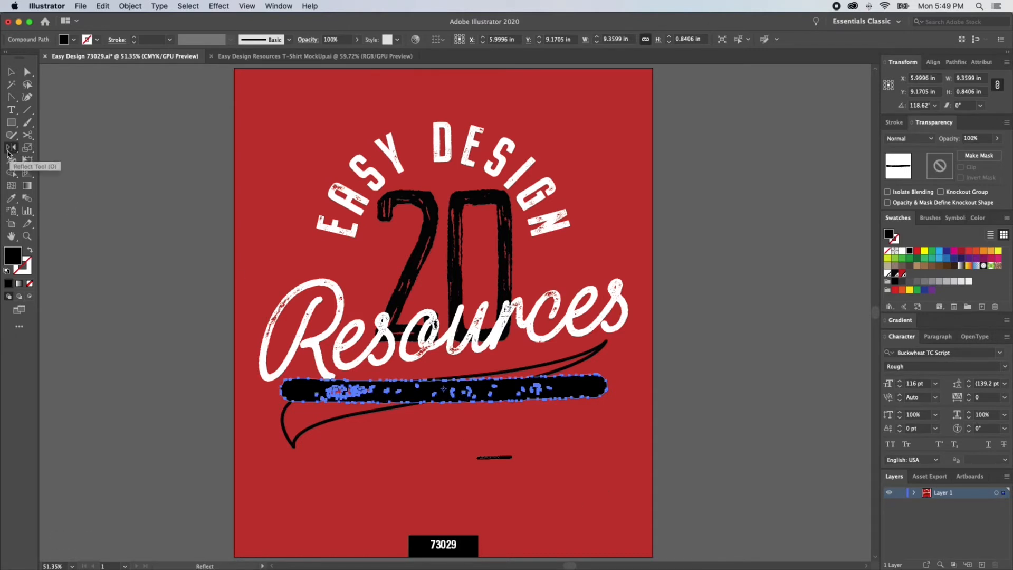
key("Return")
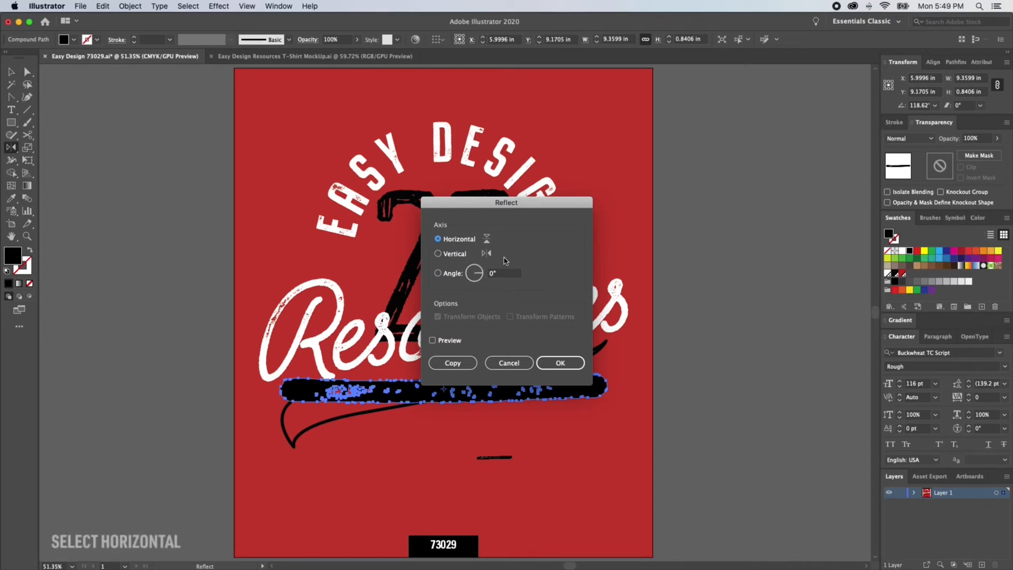
left_click(563, 363)
Step: Enlarge the remaining small slash stroke into a second long brush stroke near the artboard's bottom
key("b")
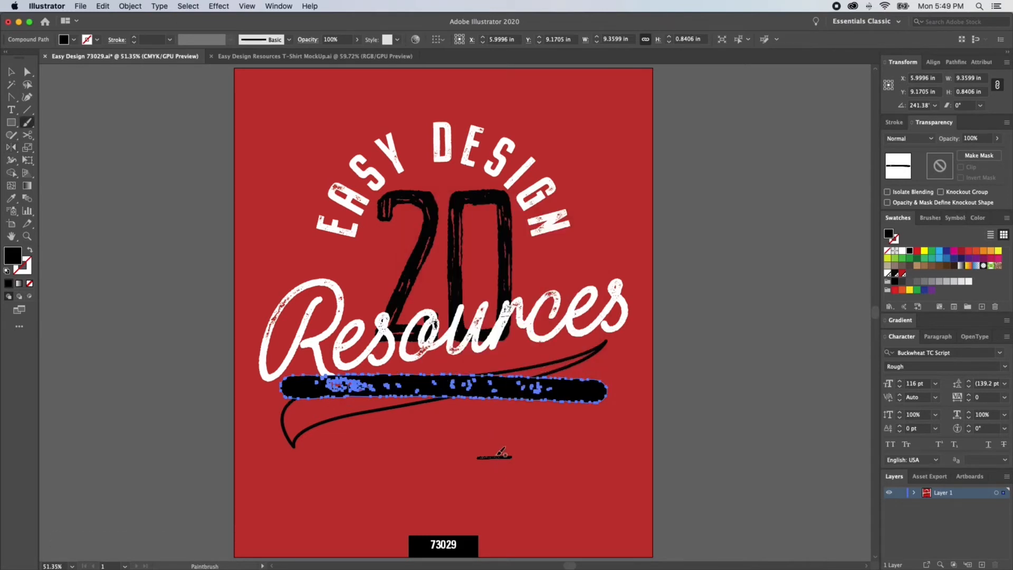
key("v")
left_click(495, 456)
left_click_drag(512, 460, 538, 510)
mouse_move(549, 469)
left_mouse_down()
mouse_move(459, 410)
mouse_move(528, 414)
mouse_move(610, 353)
mouse_move(572, 492)
left_mouse_up()
left_click(756, 380)
Step: Cut the swoosh path and nudge the upper brush stroke slightly lower
key("a")
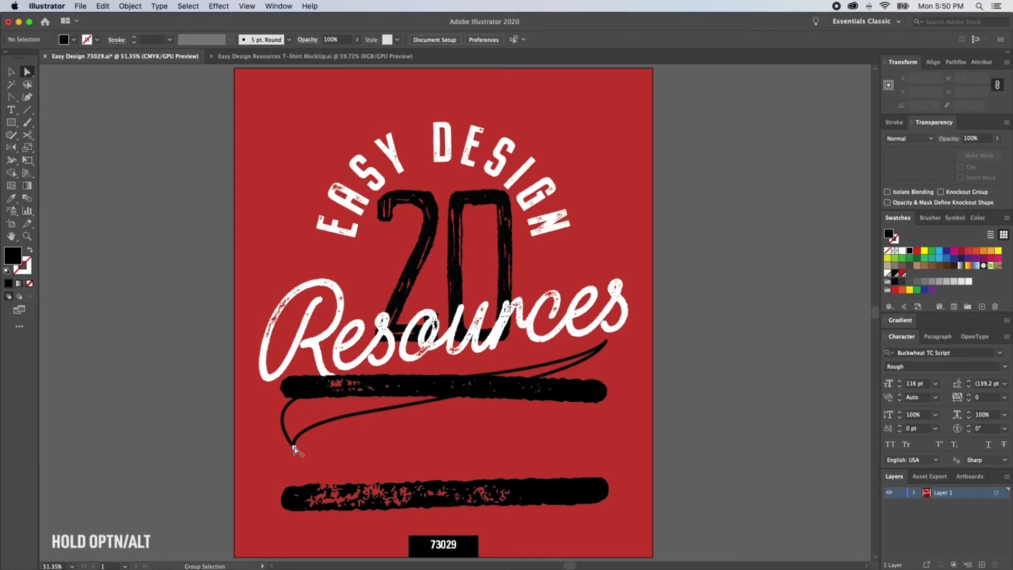
left_click(293, 448, "alt")
key("v")
key("a")
left_click(482, 491)
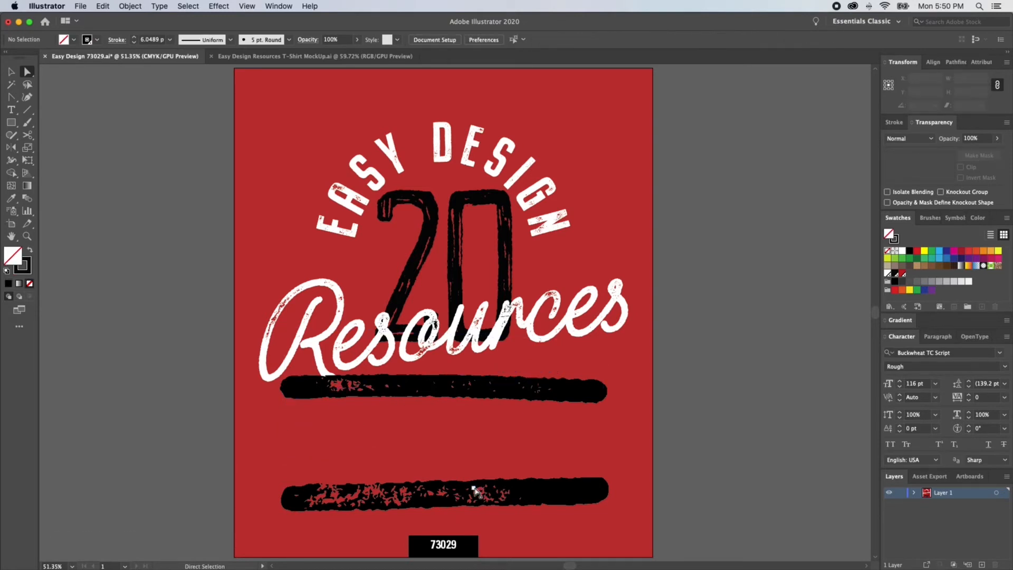
key("v")
left_click_drag(491, 393, 499, 401)
Step: Paste the swoosh path back in front of the upper brush stroke
key("super+a")
key("super+shift+a")
left_click(505, 402)
key("r")
key("super+shift+a")
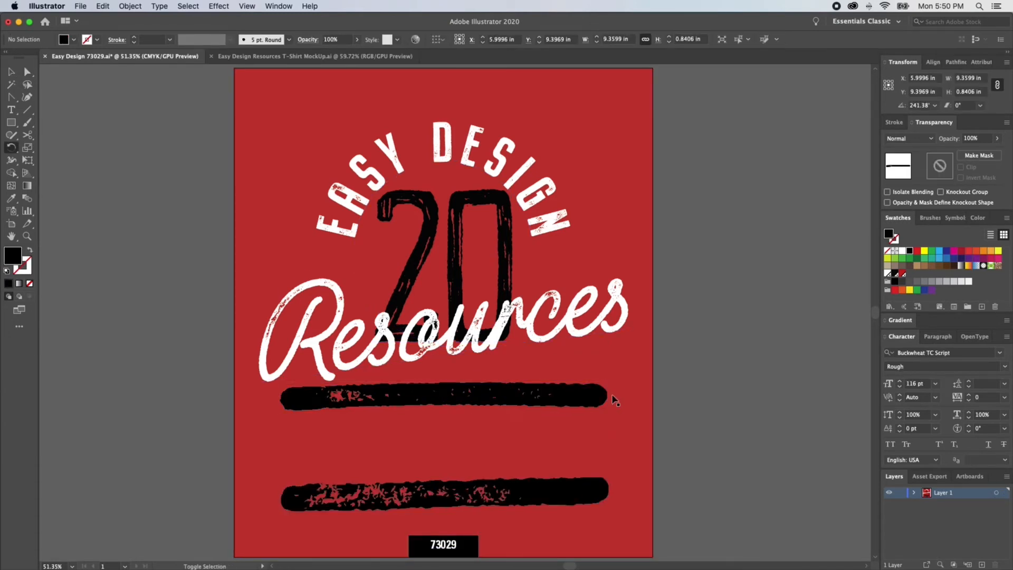
key("v")
key("super+f")
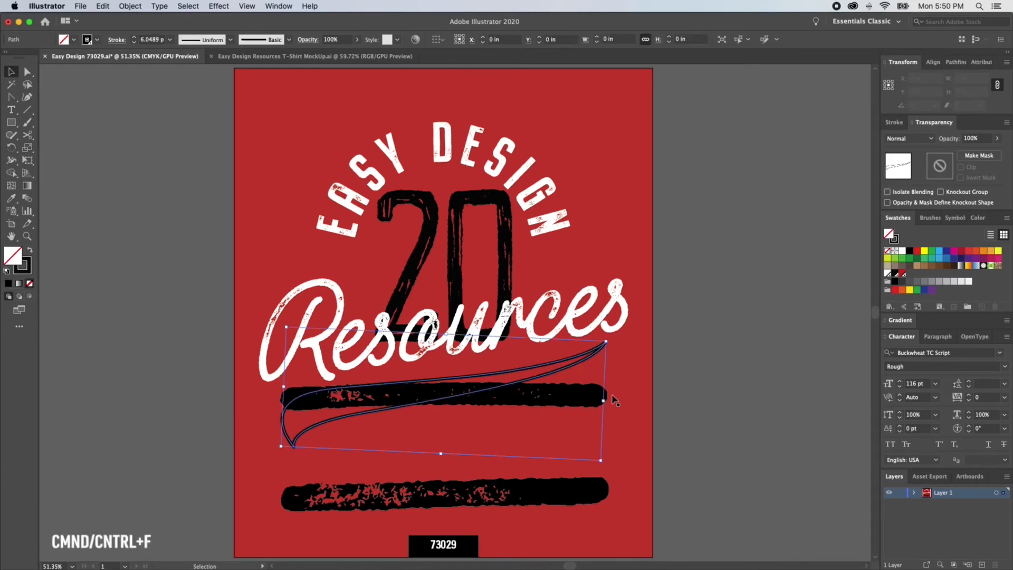
Step: Envelope-distort the upper brush stroke into the swoosh shape with Make with Top Object
left_click(576, 402, "shift")
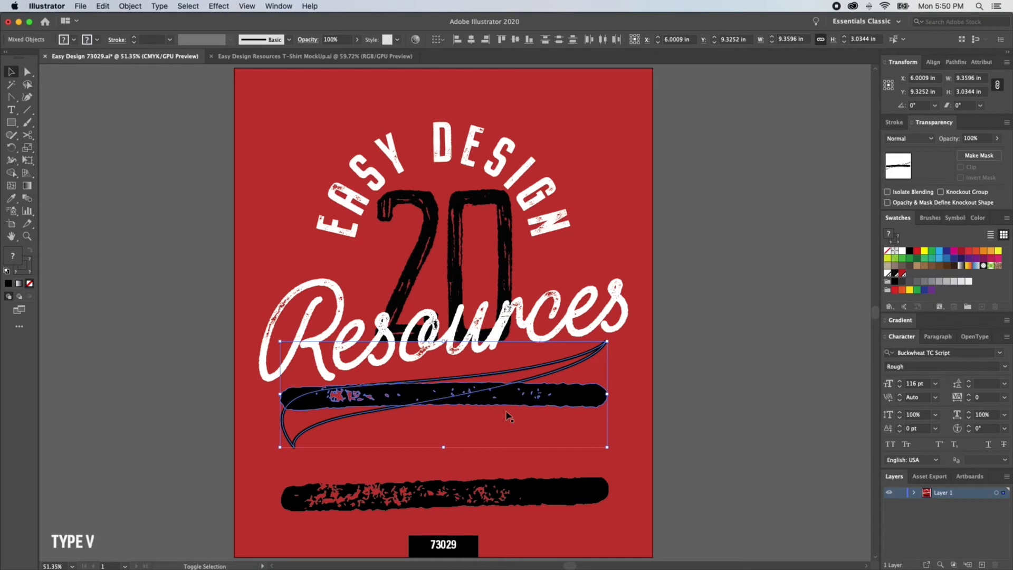
left_click(129, 7)
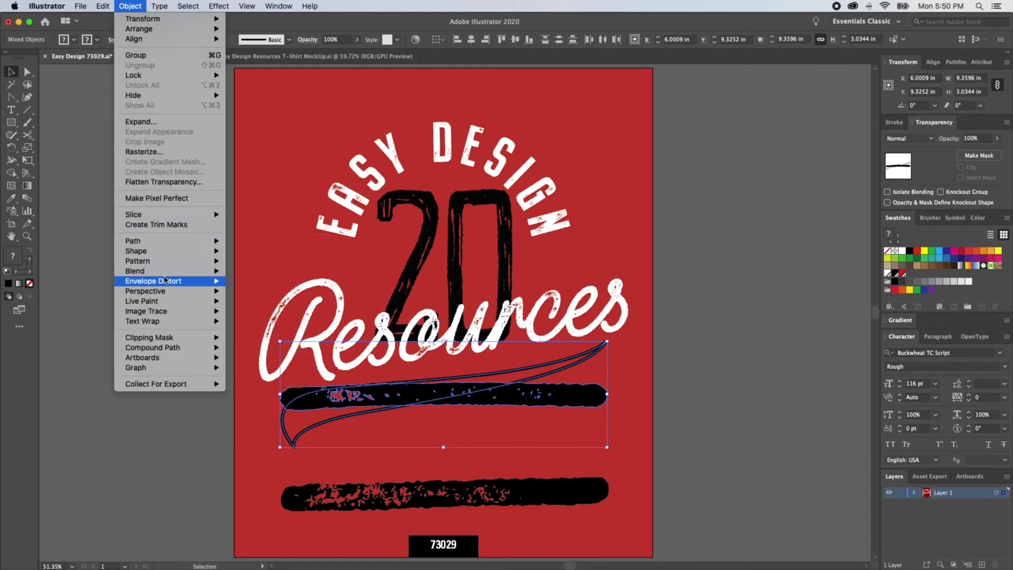
mouse_move(172, 281)
left_click(555, 215)
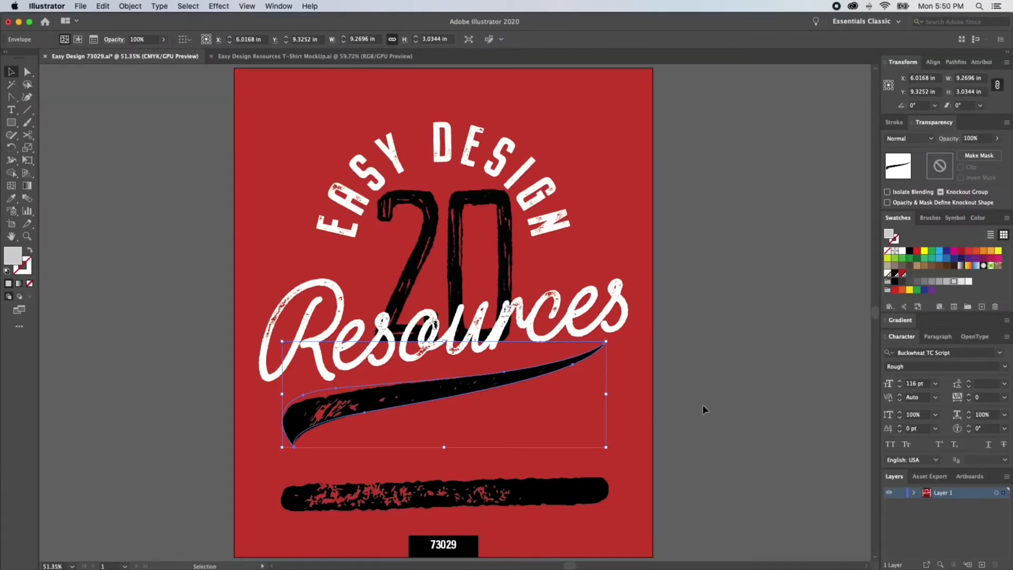
left_click(703, 410)
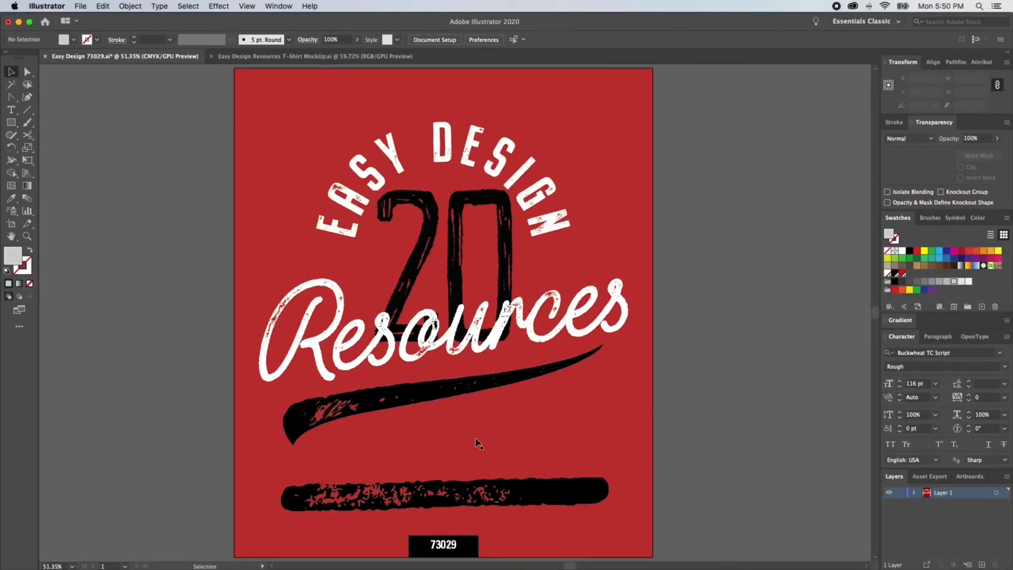
Step: Move the lower brush stroke onto a pasted swoosh copy and envelope-distort it with Make with Top Object
key("super+f")
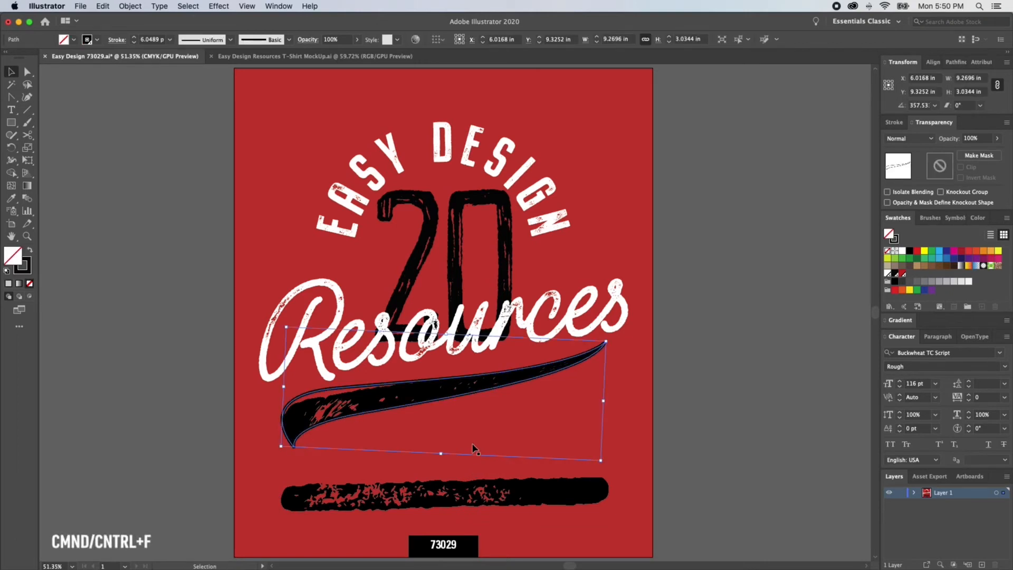
left_click(535, 495)
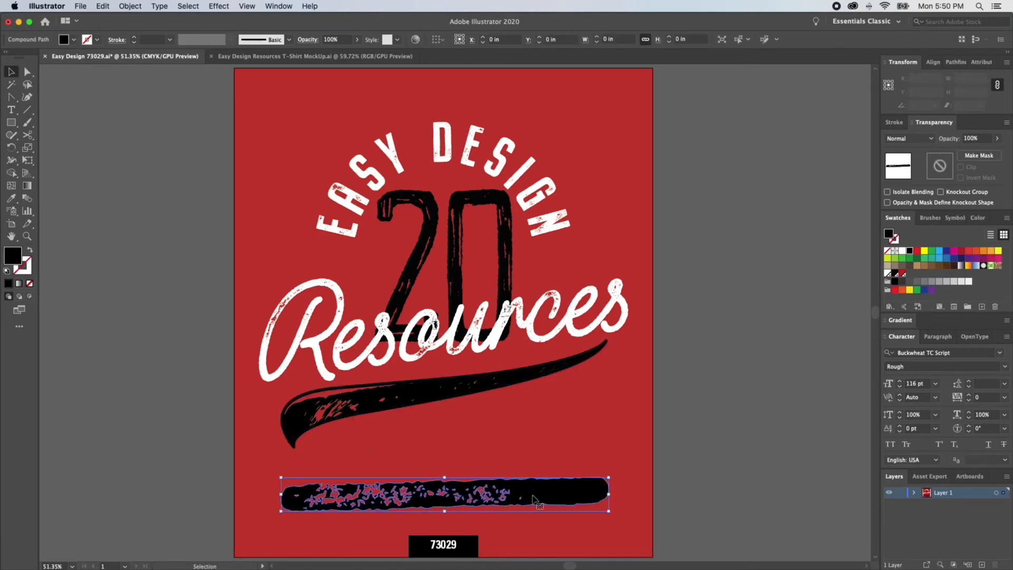
left_click_drag(535, 496, 545, 390)
left_click(326, 426, "shift")
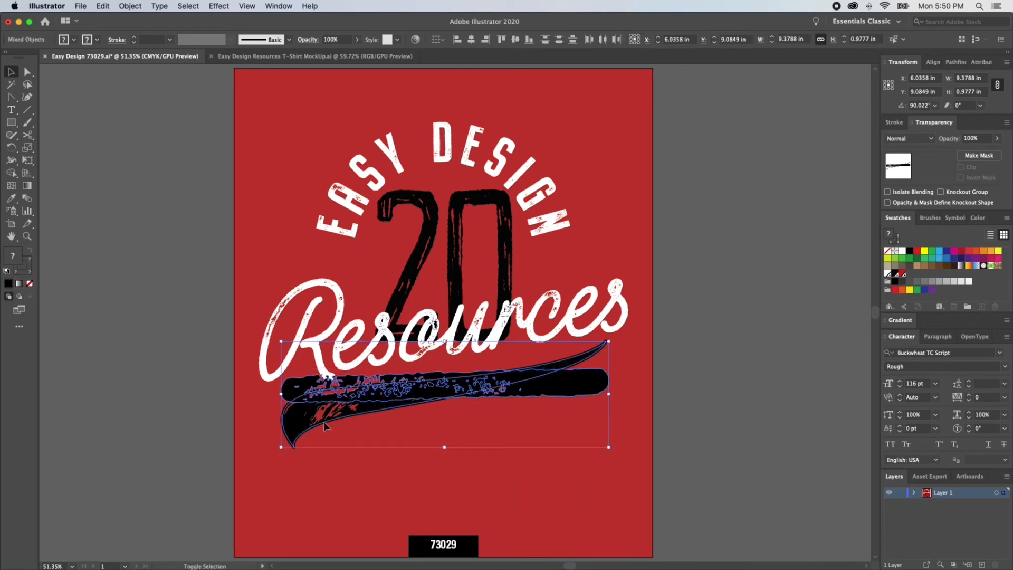
left_click(131, 6)
mouse_move(158, 281)
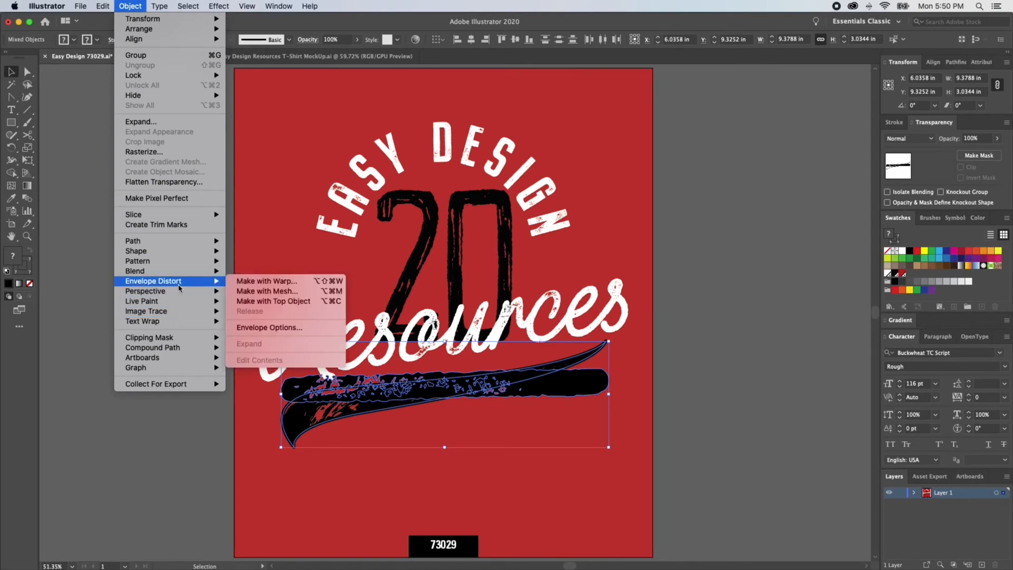
left_click(274, 300)
key("super+shift+a")
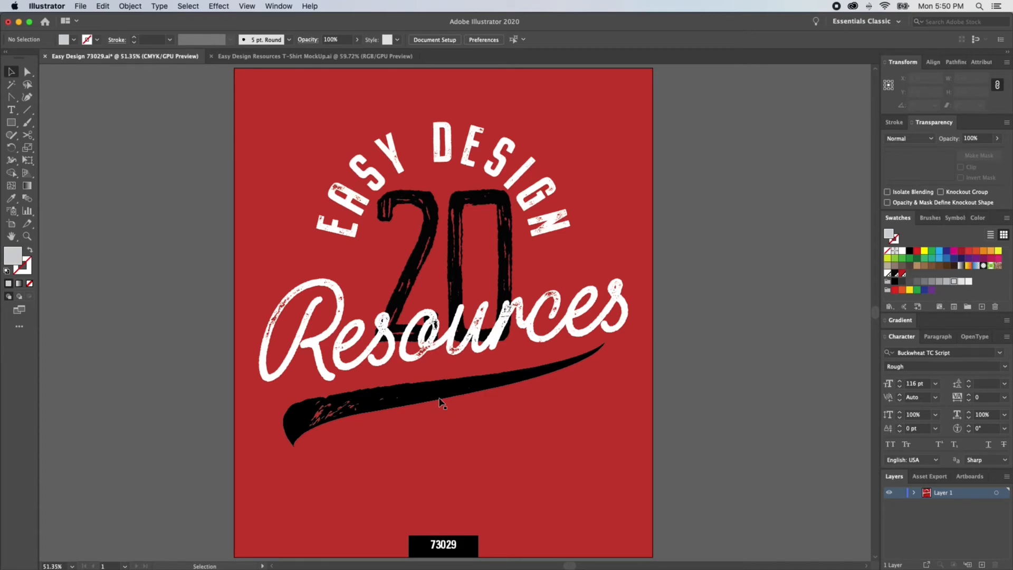
Step: Zoom in to inspect the distorted swoosh stroke along its length, then fit the artboard back in view
key("super+space")
left_click_drag(336, 374, 469, 469)
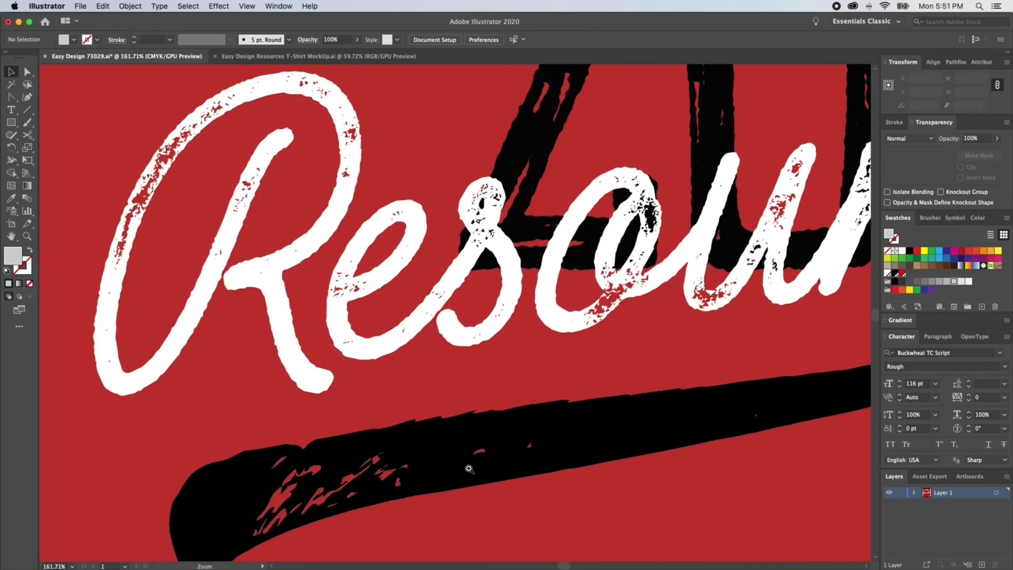
scroll(511, 439, "right", 10)
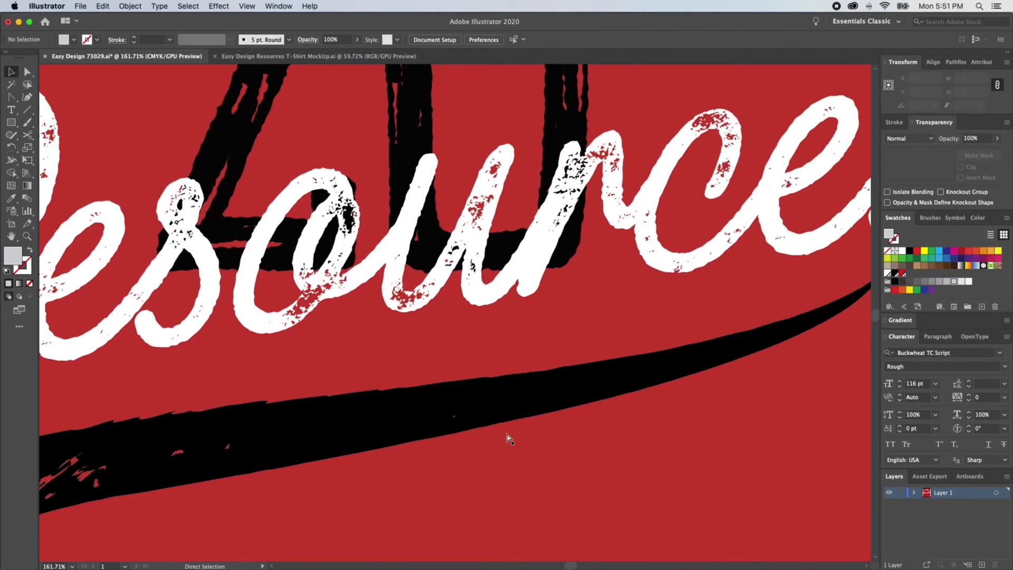
key("super+minus")
key("super+0")
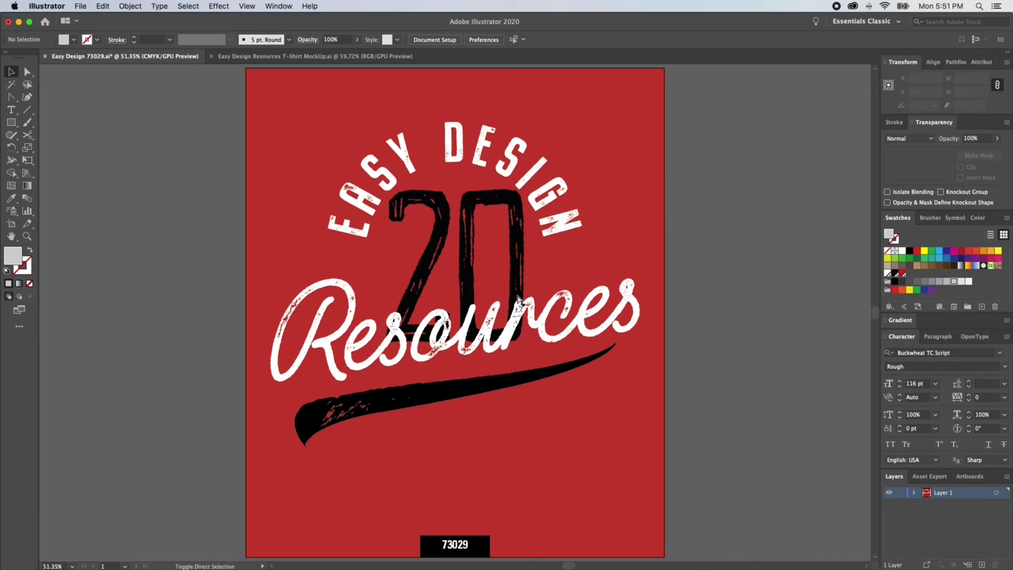
Step: Set the "20" text to the Multiply blending mode at 75% opacity
key("a")
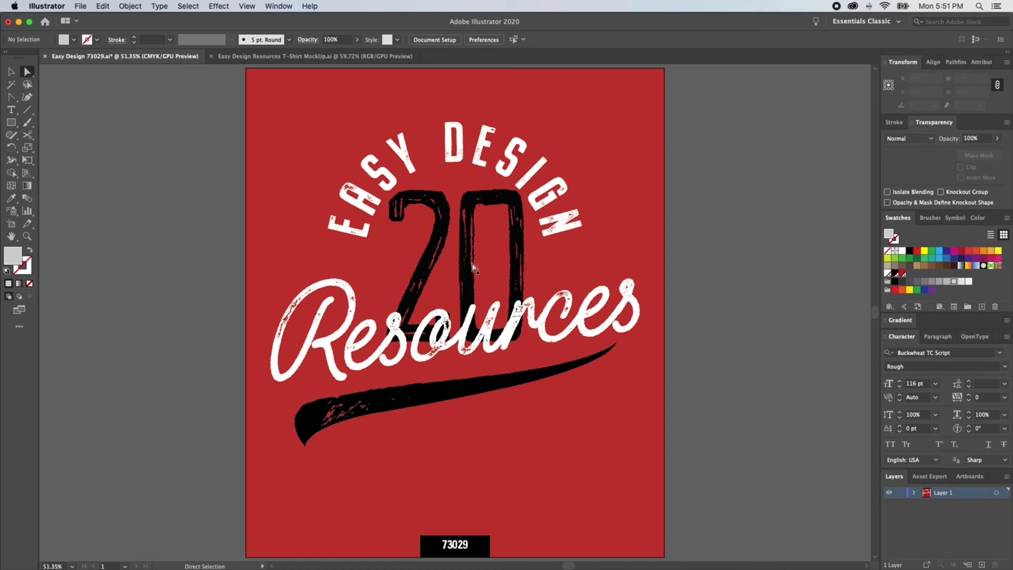
left_click(473, 266)
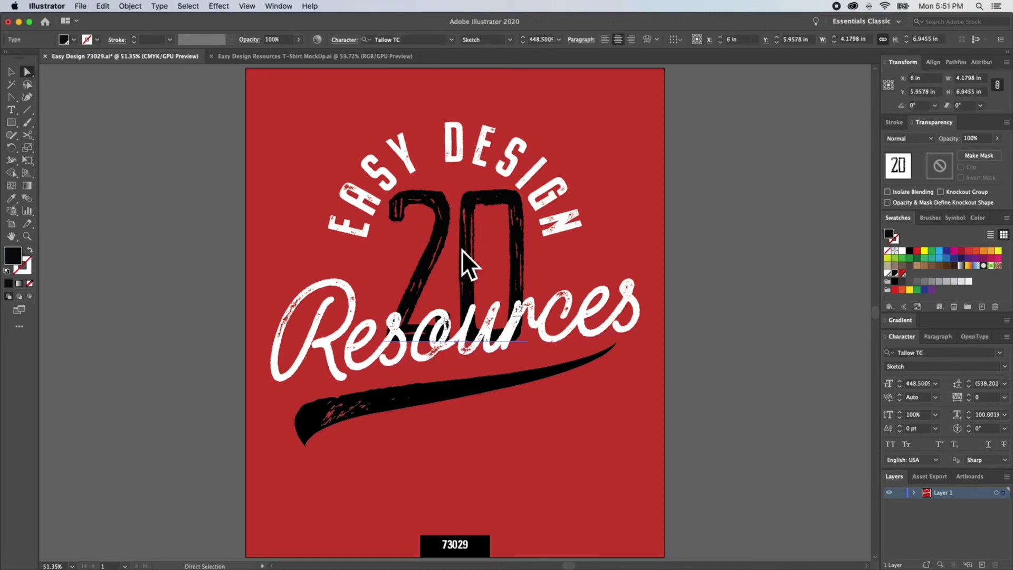
key("v")
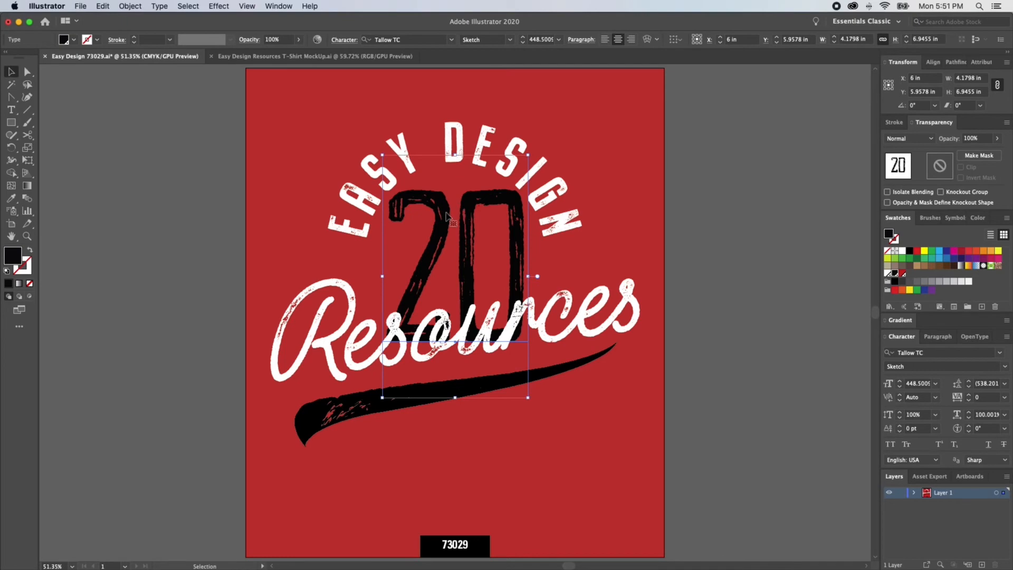
key("a")
key("v")
left_click(909, 138)
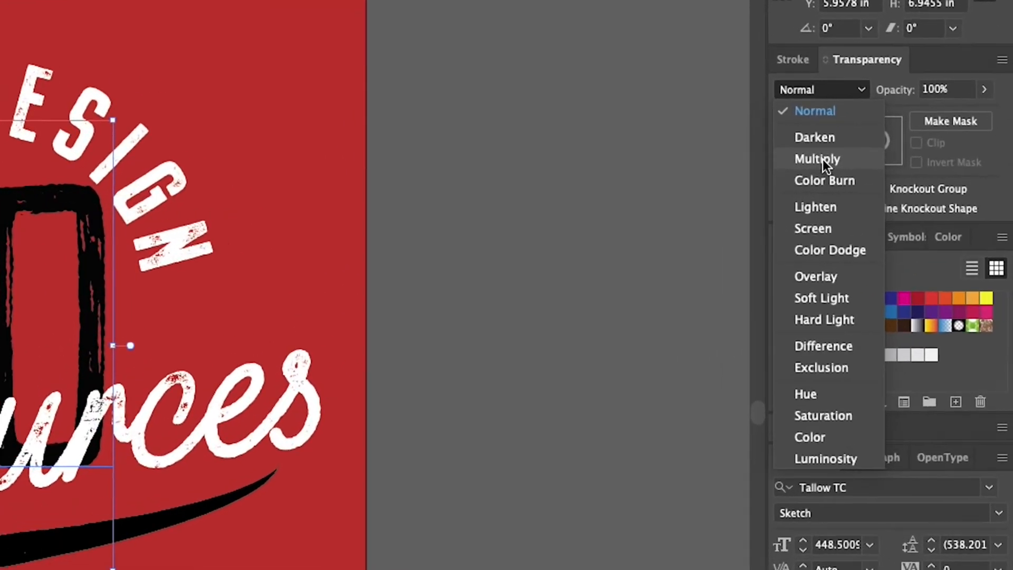
left_click(822, 160)
left_click(908, 89)
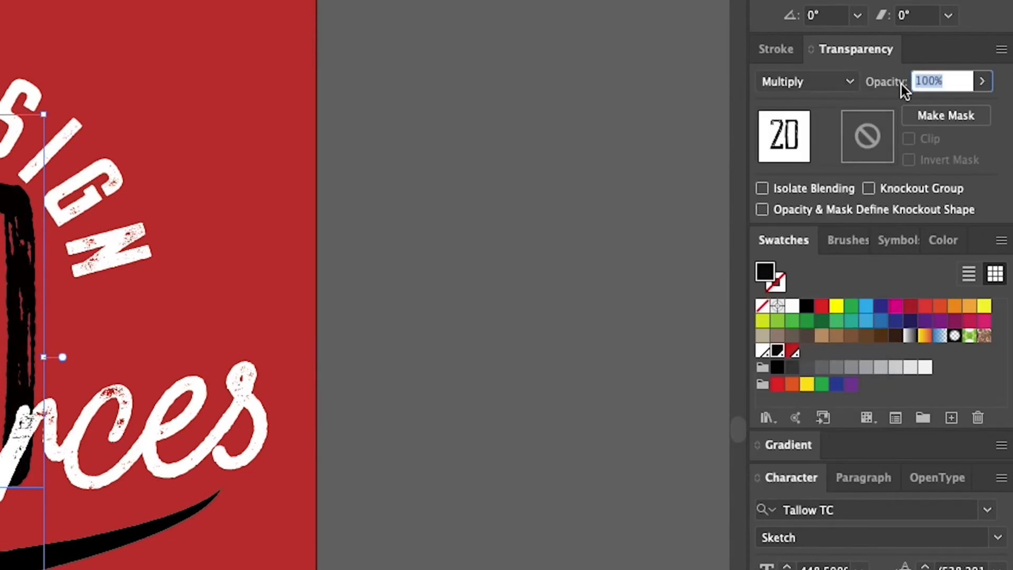
type("75")
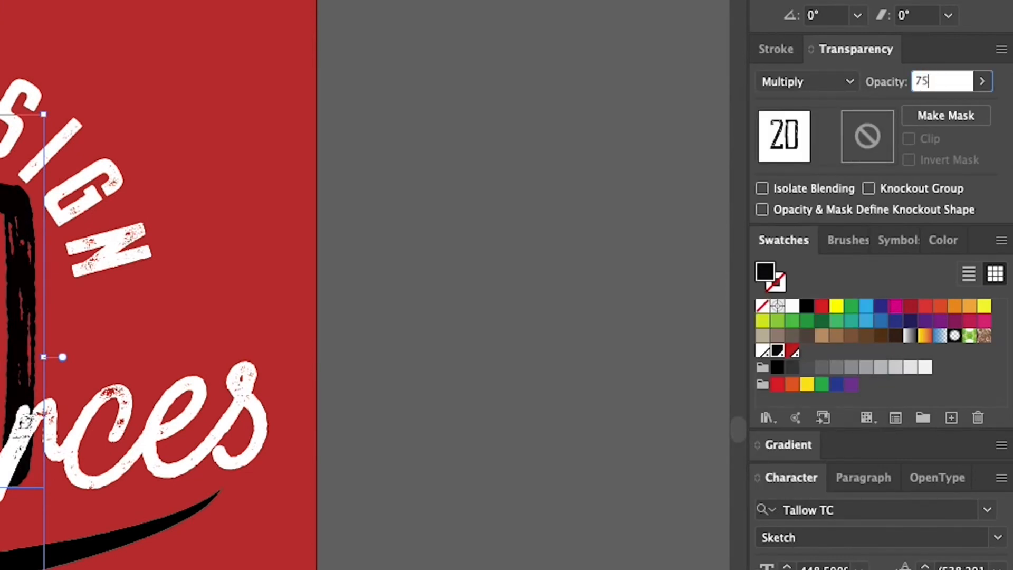
key("Return")
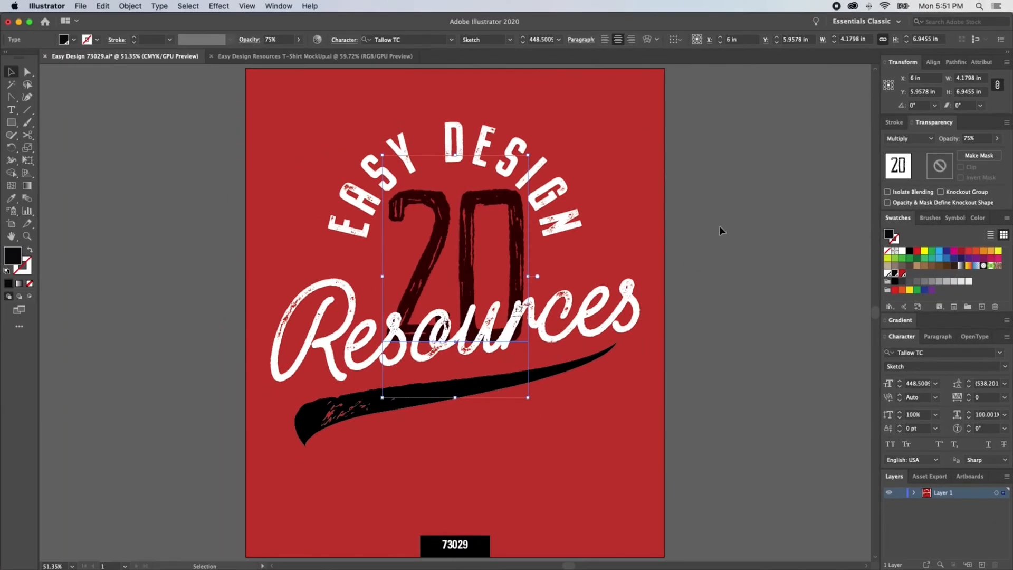
left_click(729, 230)
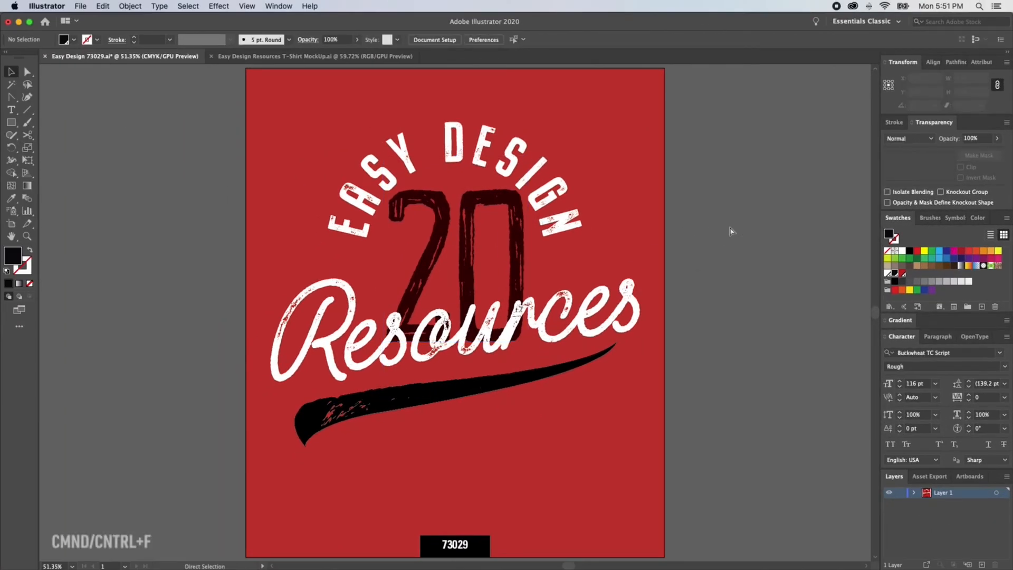
Step: Paste a copy of the "20" in front, fill it yellow and set its blending mode to Multiply
key("super+f")
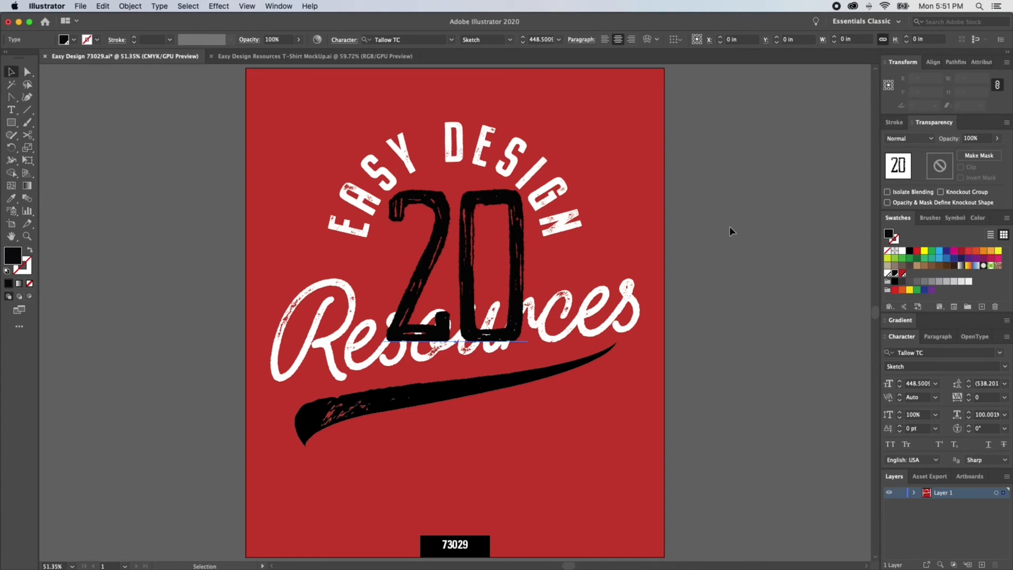
left_click(924, 251)
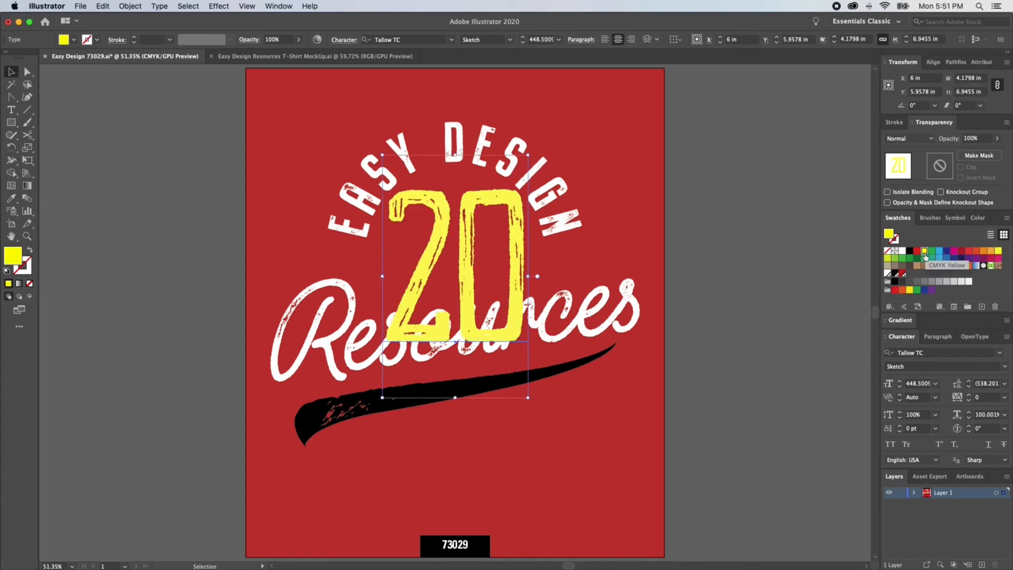
left_click(912, 140)
left_click(907, 177)
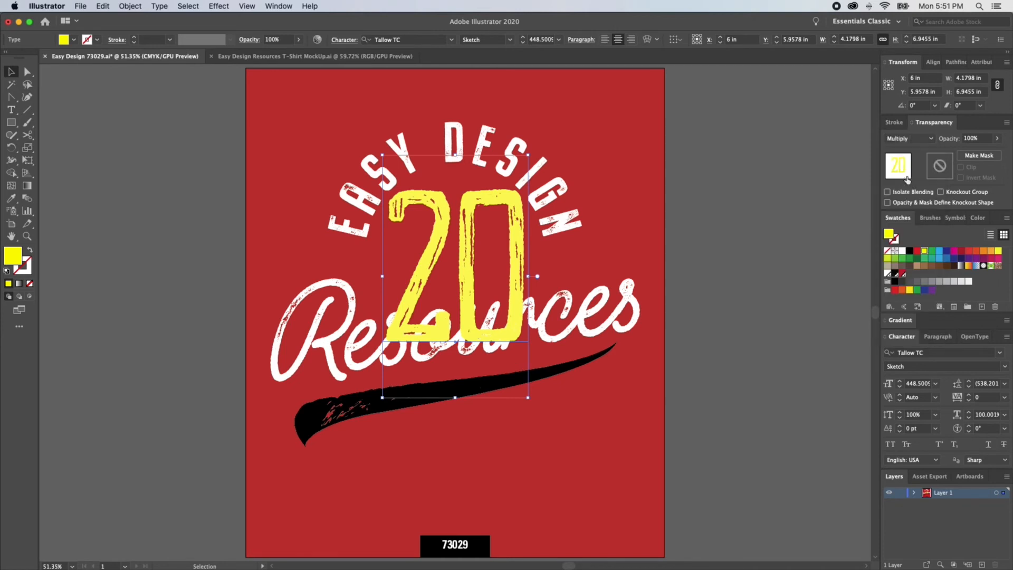
left_click(743, 278)
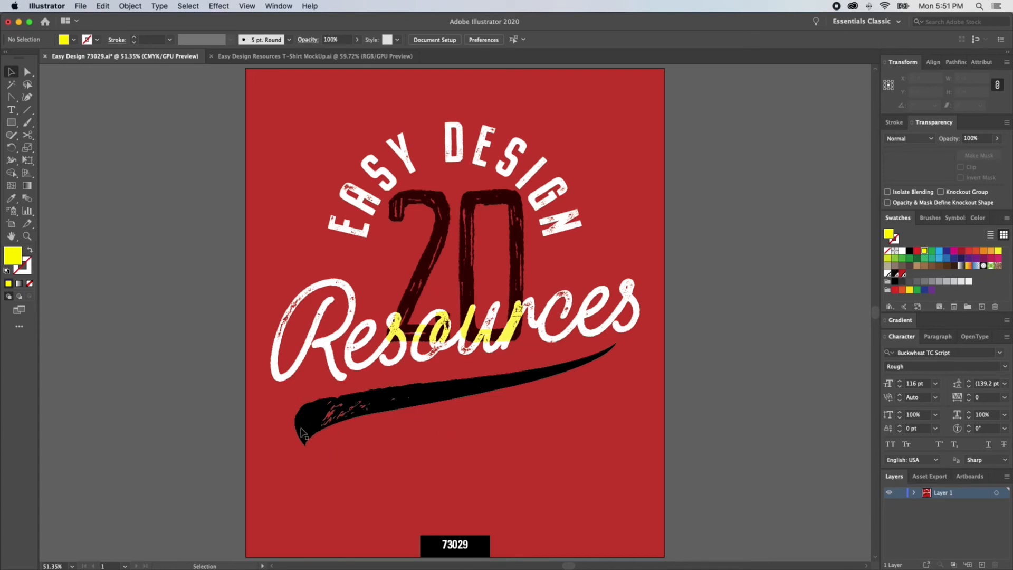
Step: Expand the swoosh envelope, keeping Object and Fill checked
left_click_drag(233, 423, 324, 486)
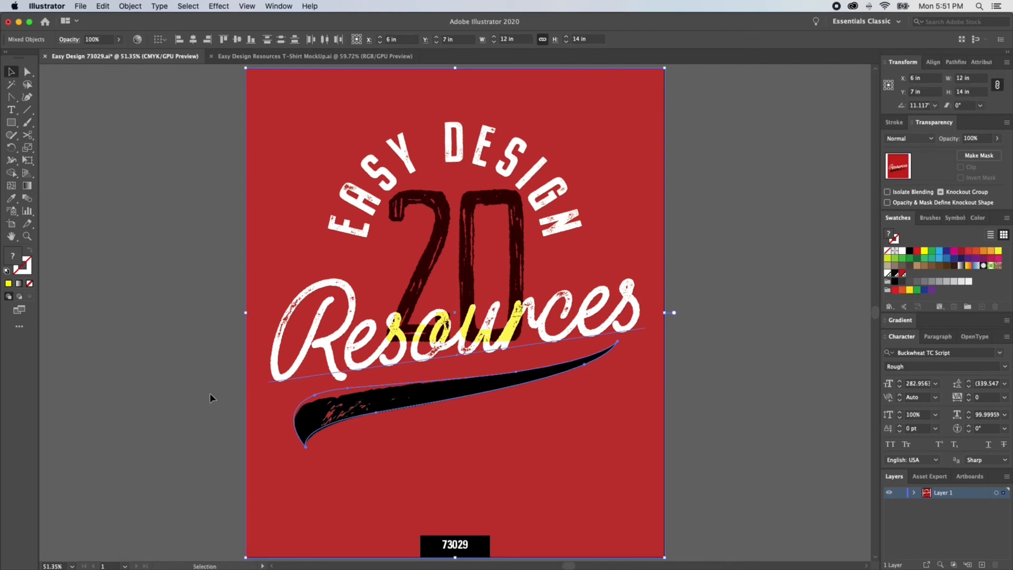
left_click(285, 373, "shift")
left_click(254, 495, "shift")
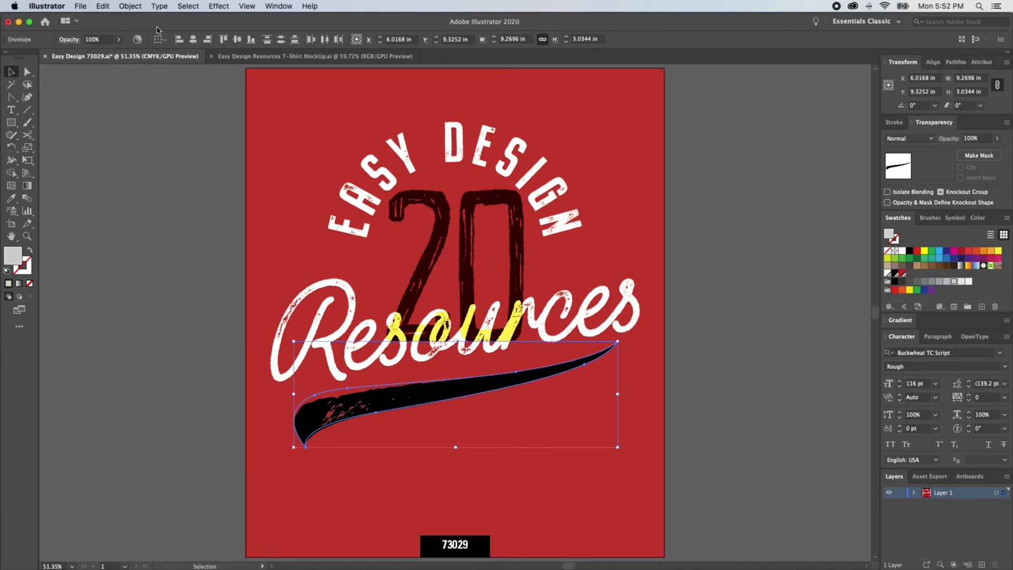
left_click(130, 7)
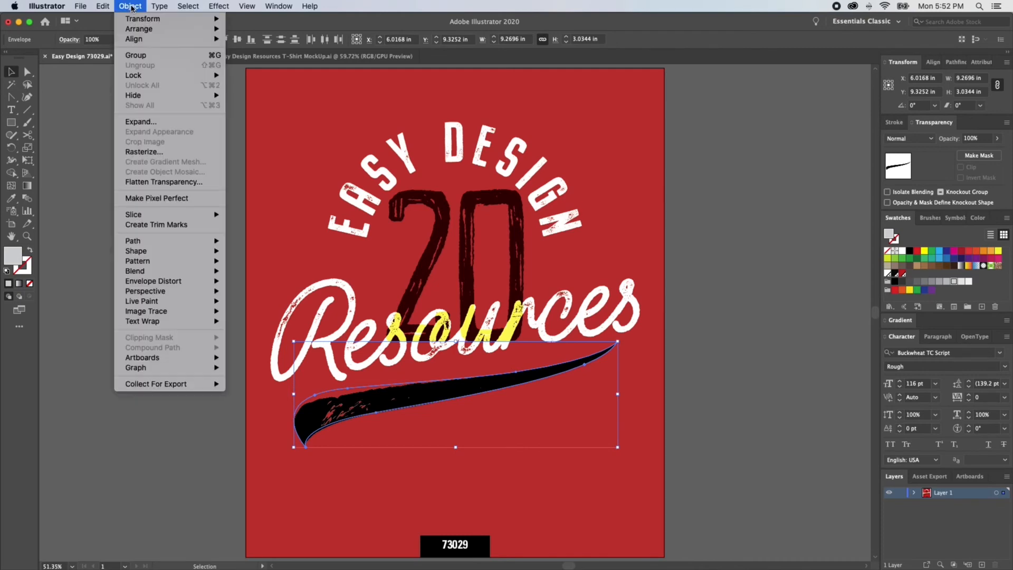
left_click(153, 122)
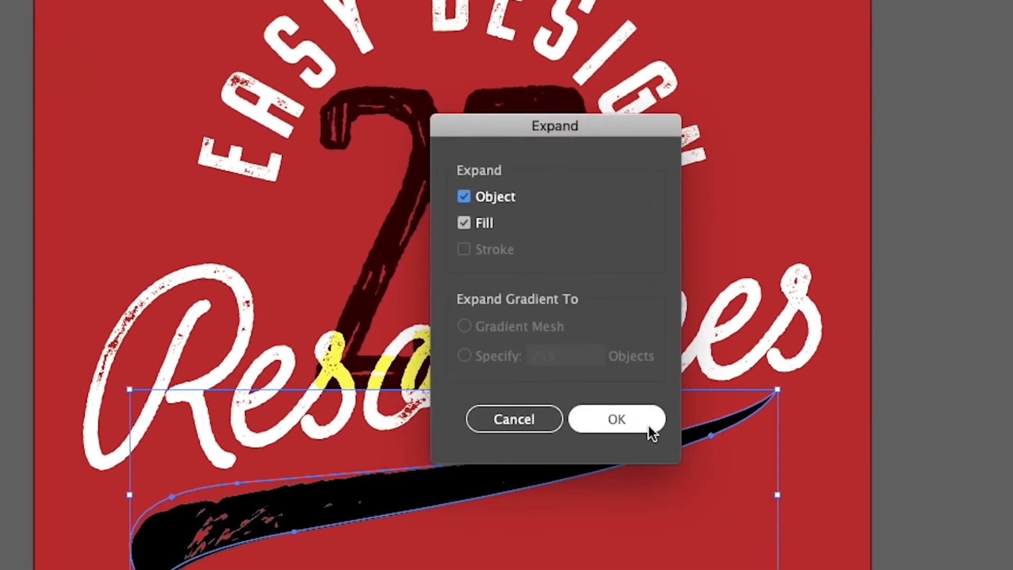
left_click(649, 422)
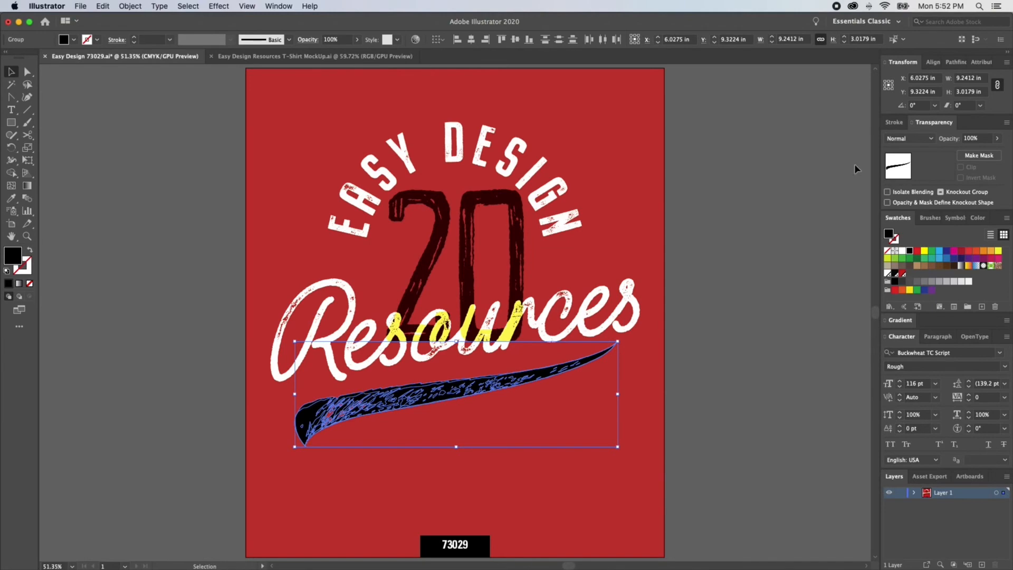
Step: Set the expanded swoosh to the Multiply blending mode at 75% opacity
left_click(956, 63)
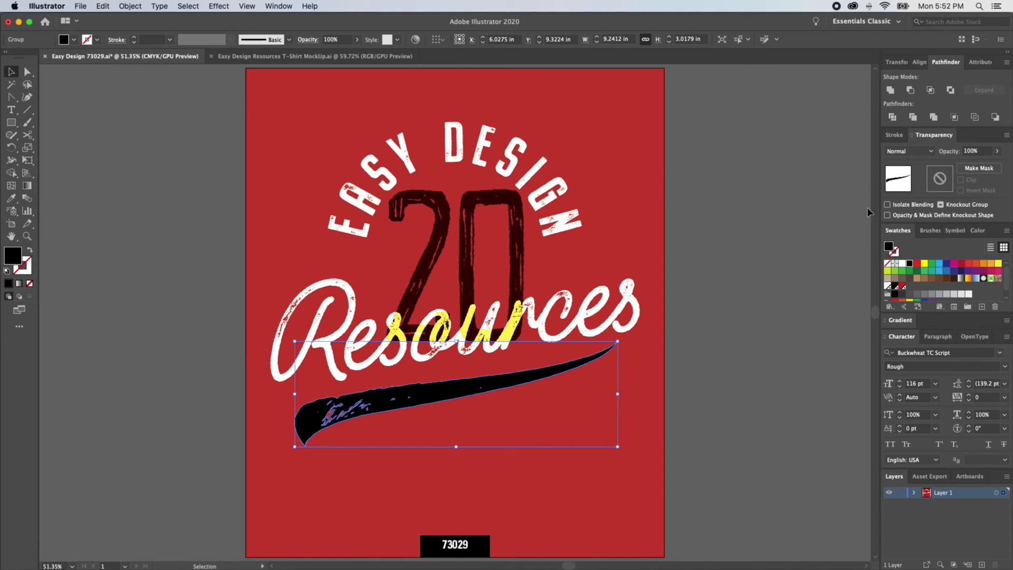
left_click(925, 152)
left_click(916, 190)
left_click(951, 155)
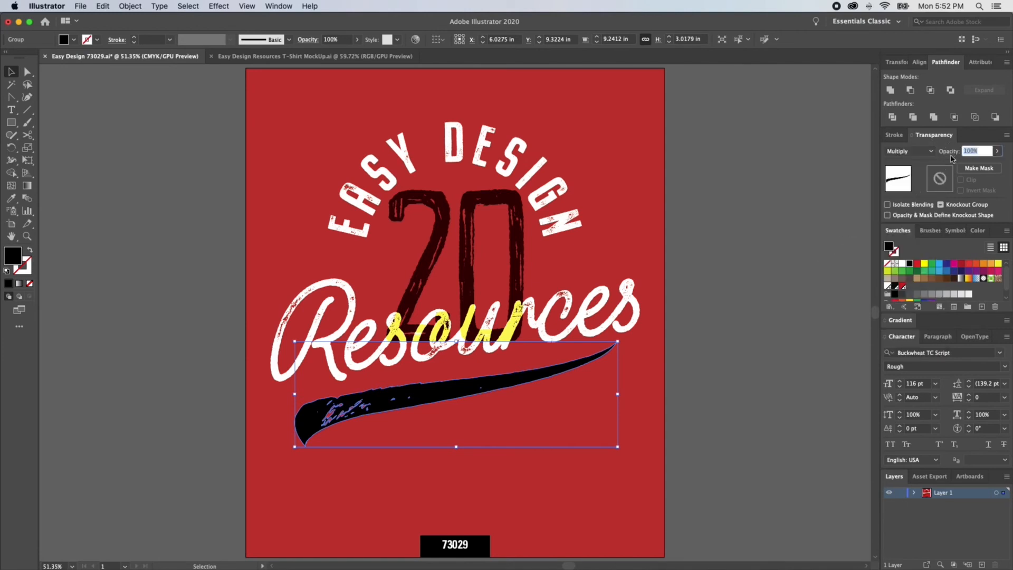
key("Return")
Step: Paste a copy of the swoosh in front, fill it yellow and set its opacity to 100%
key("super+c")
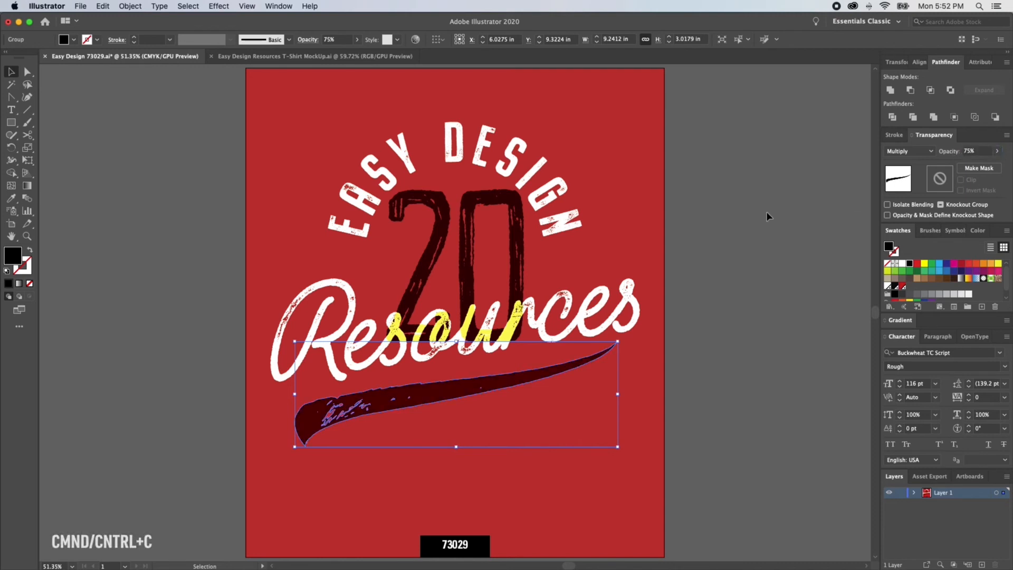
key("super+f")
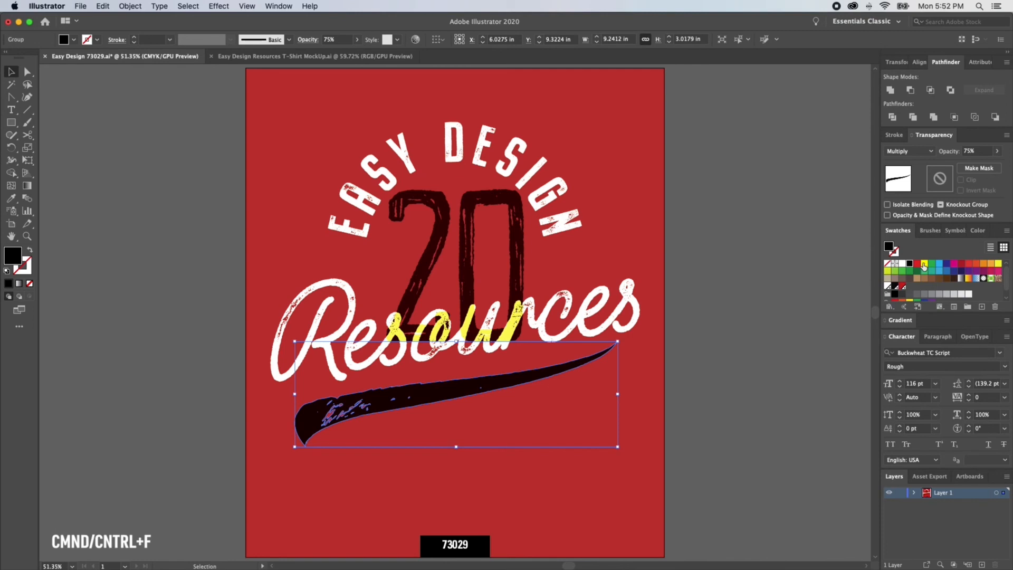
left_click(923, 265)
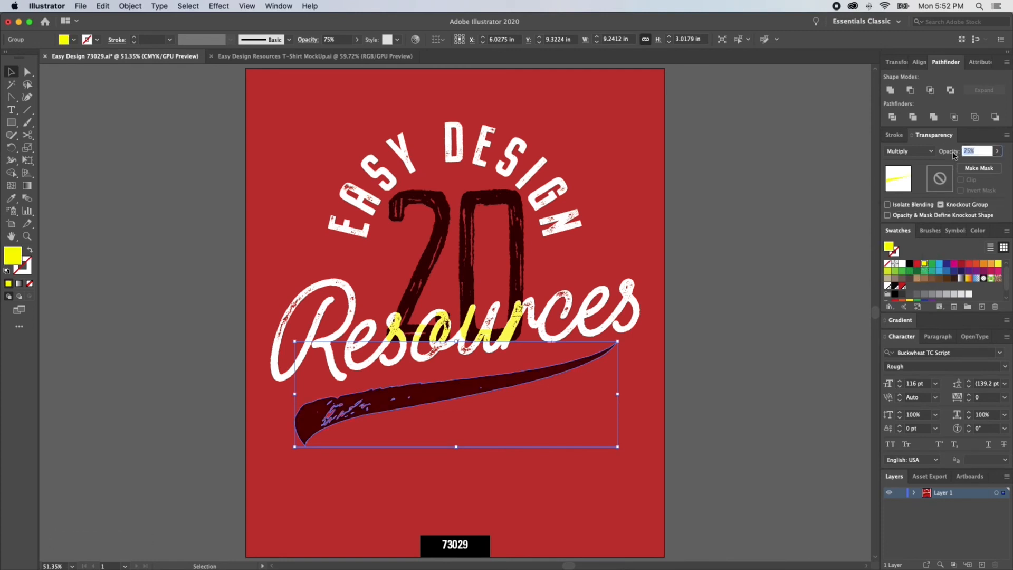
type("100")
key("Return")
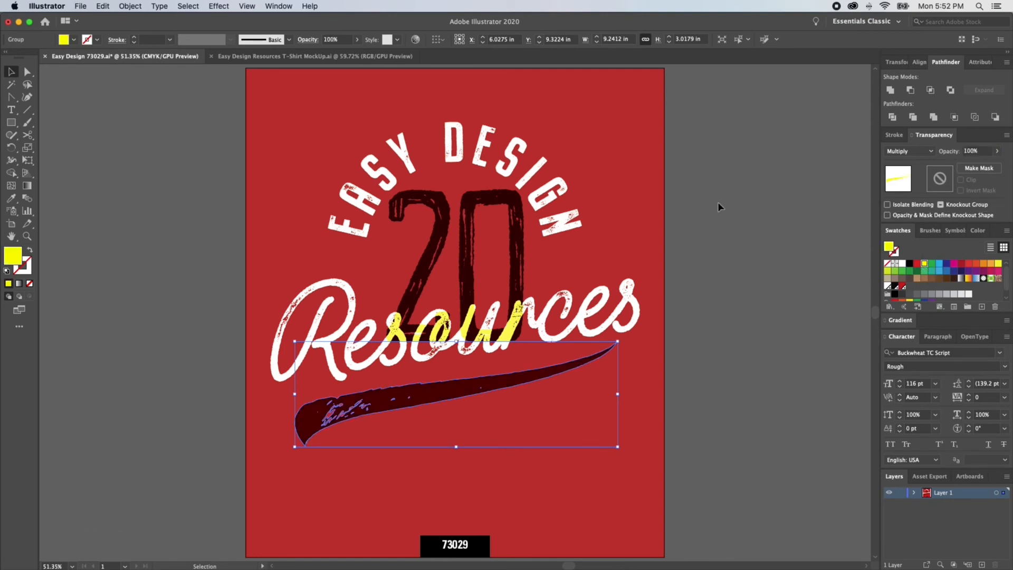
Step: Select all artwork except the red background, outline the text and group it
left_click(485, 340)
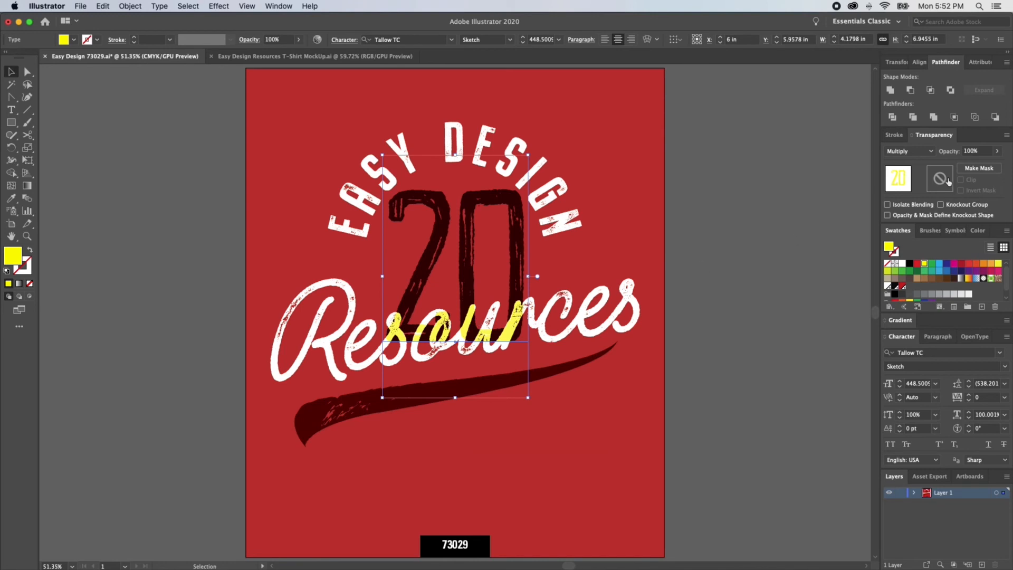
left_click(694, 203)
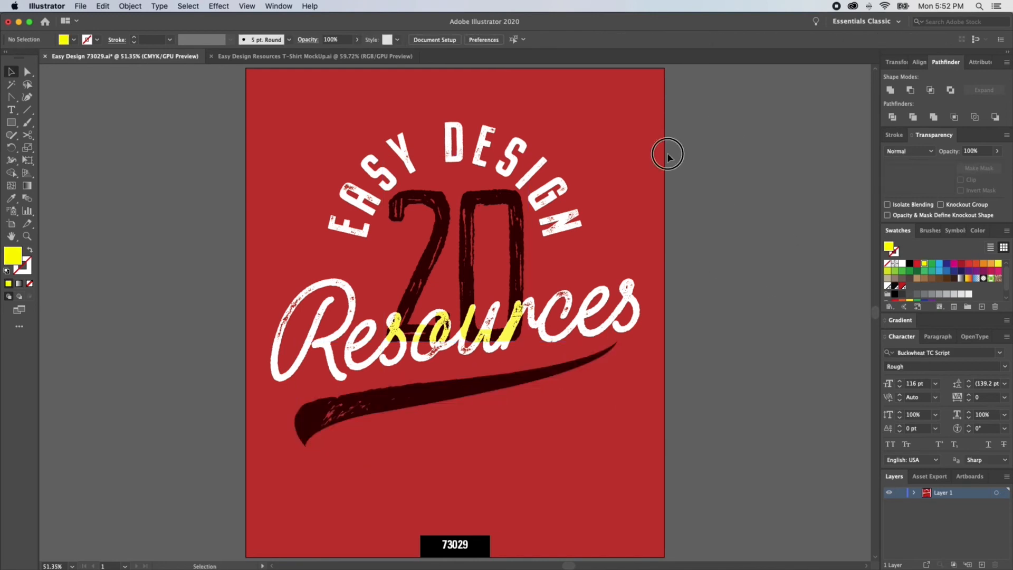
key("super+a")
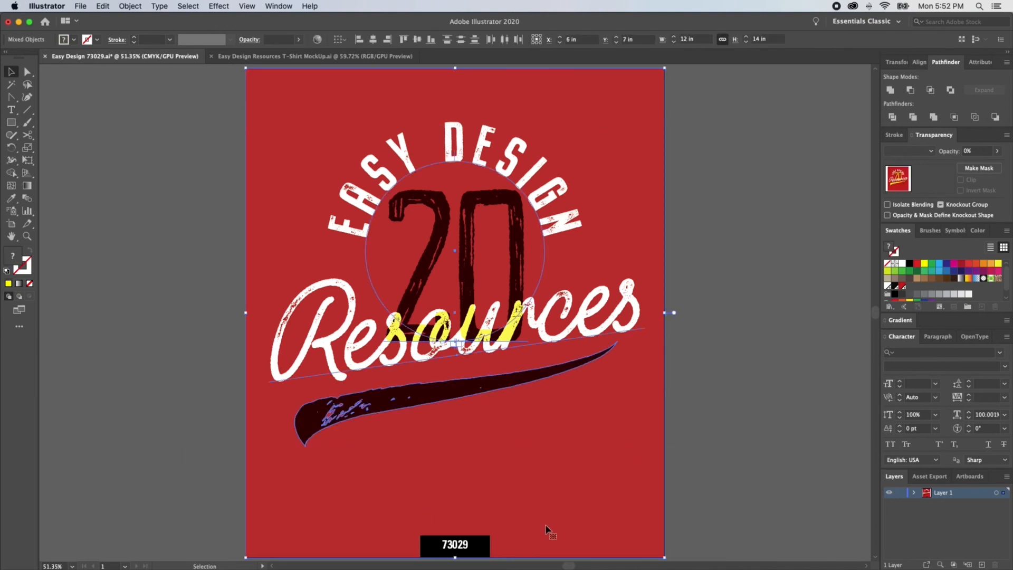
left_click(648, 484, "shift")
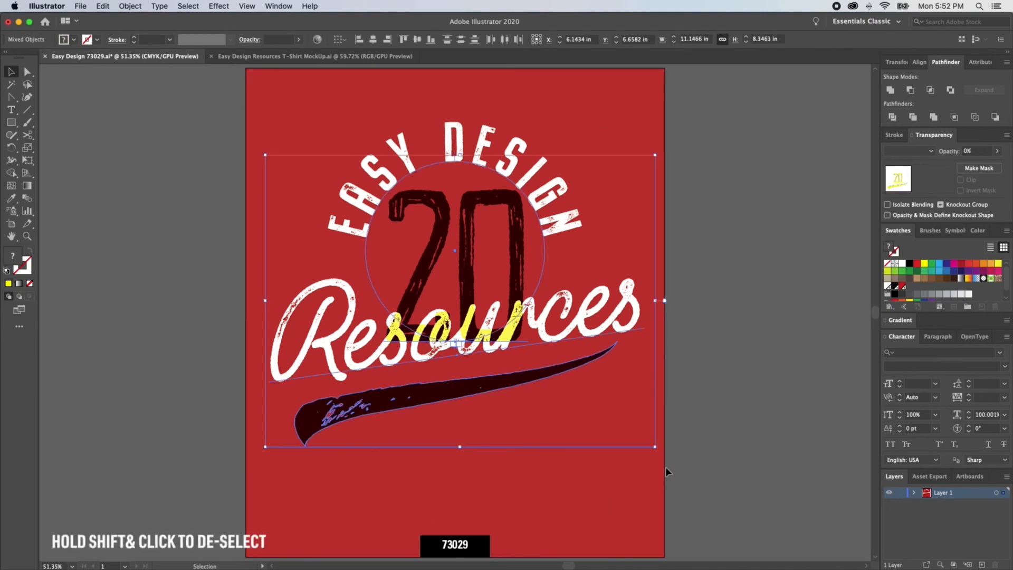
key("super+shift+o")
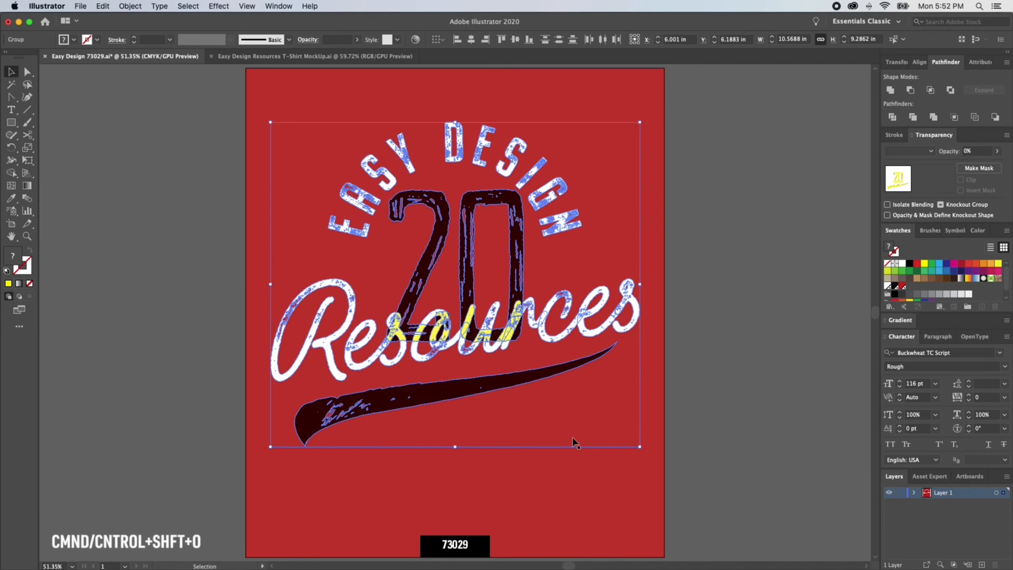
key("super+g")
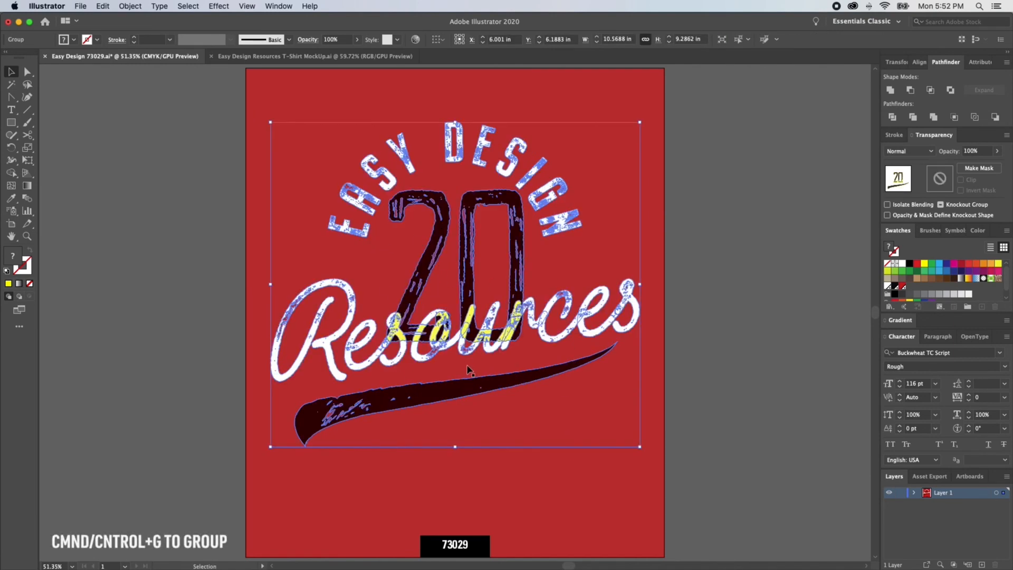
Step: Copy the grouped artwork and paste it into the Easy Design Resources T-Shirt MockUp document
key("super+c")
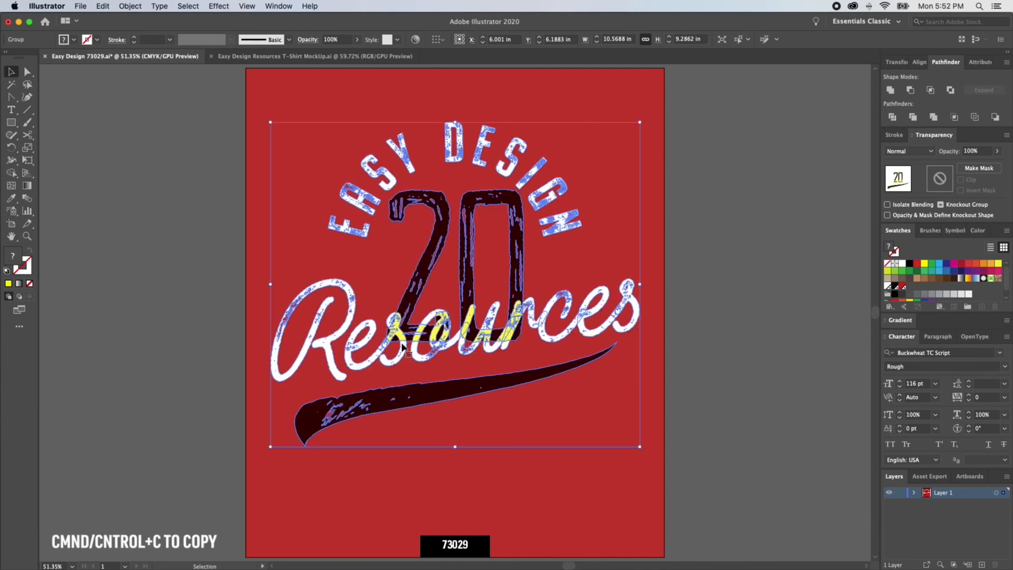
left_click(288, 57)
left_click(486, 333)
key("super+shift+a")
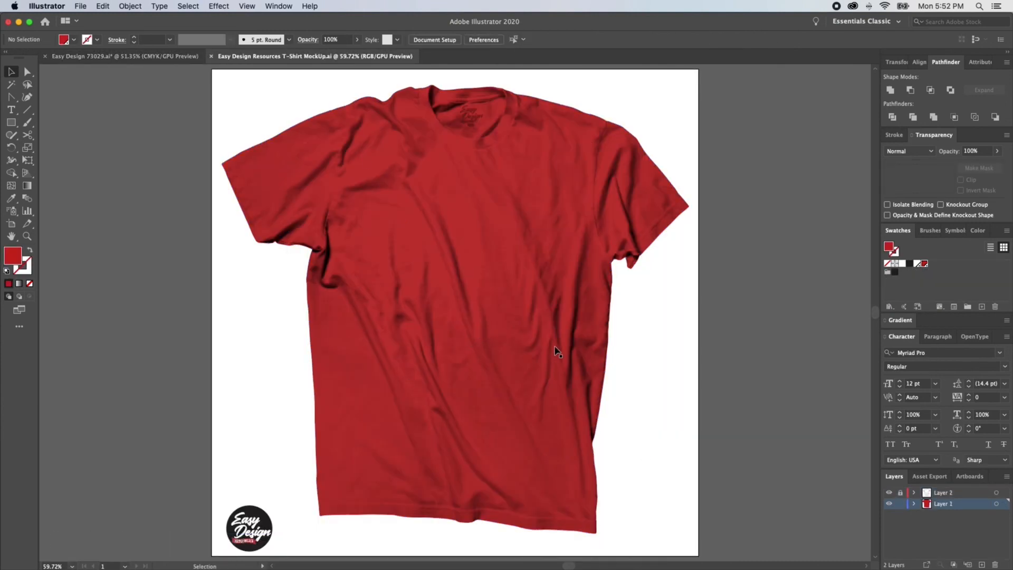
key("super+v")
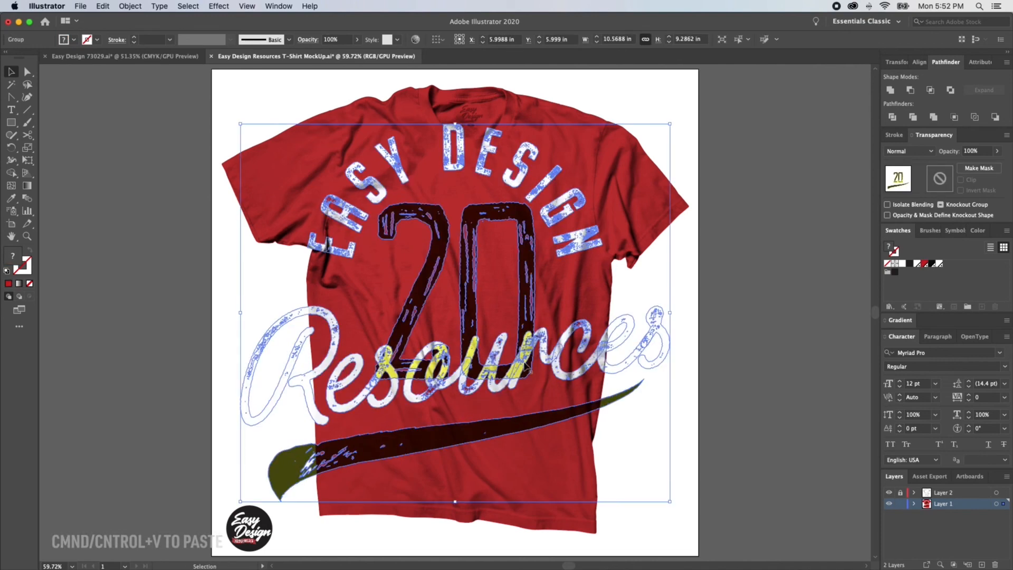
key("v")
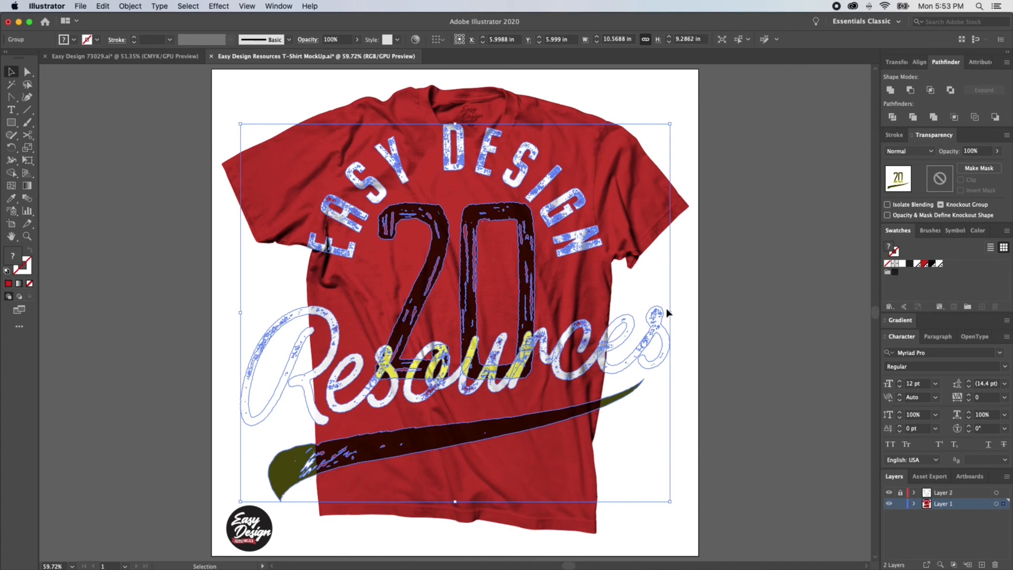
Step: Scale the pasted artwork down and position it on the shirt's chest
left_click_drag(671, 314, 562, 313)
left_click_drag(488, 311, 499, 273)
left_click_drag(465, 361, 465, 375)
left_click_drag(485, 328, 488, 326)
left_click_drag(468, 377, 464, 380)
left_click(748, 344)
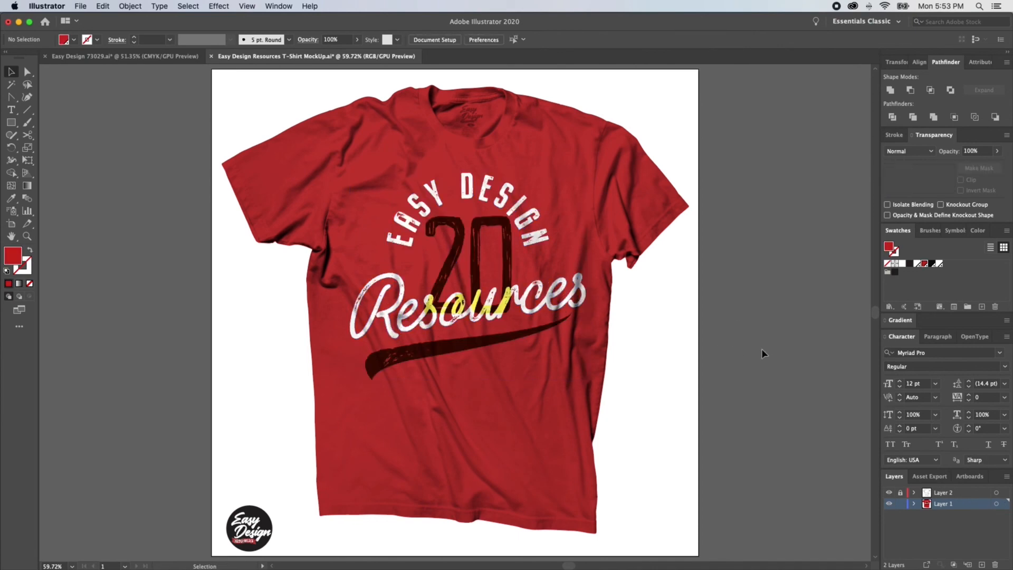